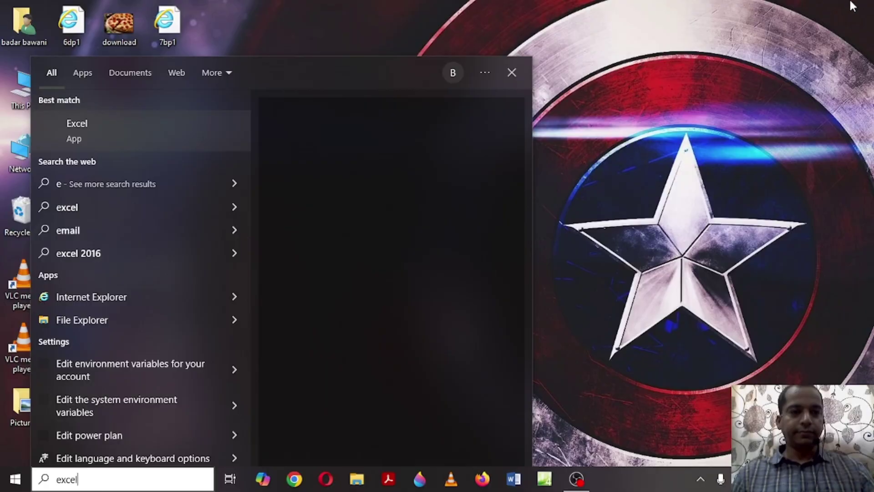
Launch Excel and create a blank workbook
{"action": "left_click", "coordinate": [170, 135]}
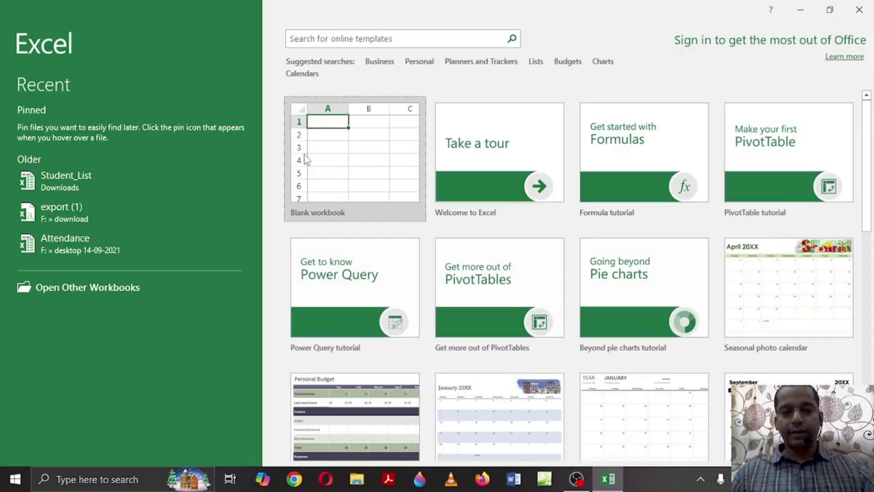
{"action": "left_click", "coordinate": [342, 157]}
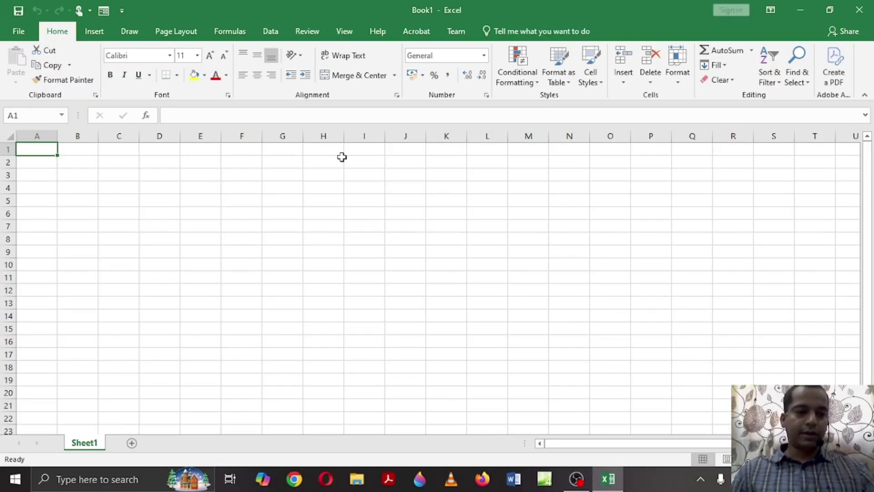
Enter the headings "Student name" in A1 and "English" in B1
{"action": "type", "text": "Stue"}
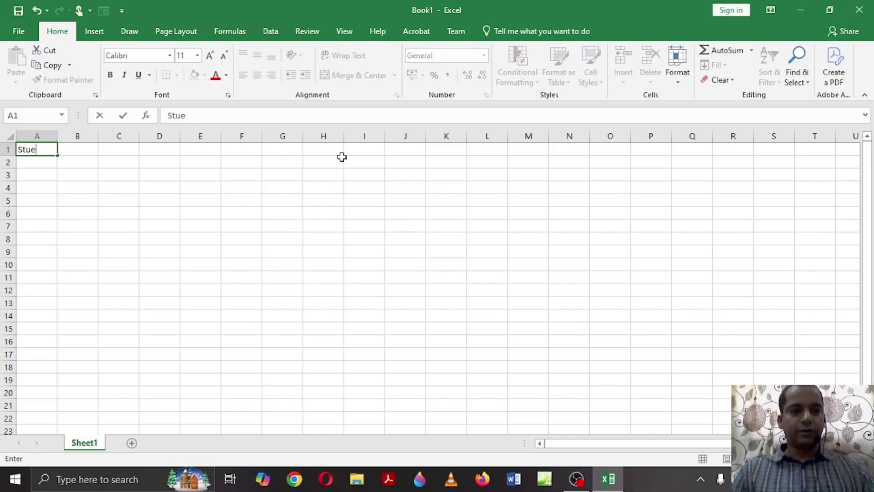
{"action": "key", "text": "BackSpace"}
{"action": "type", "text": "dn"}
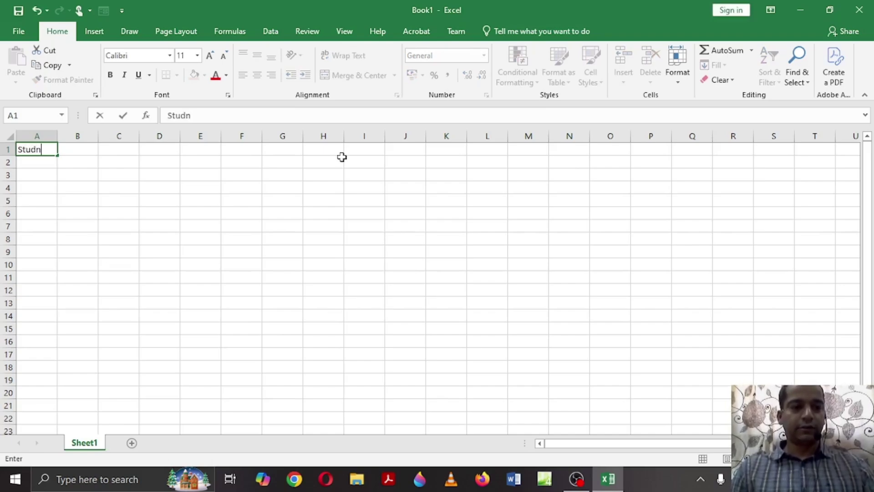
{"action": "key", "text": "BackSpace"}
{"action": "type", "text": "ent name"}
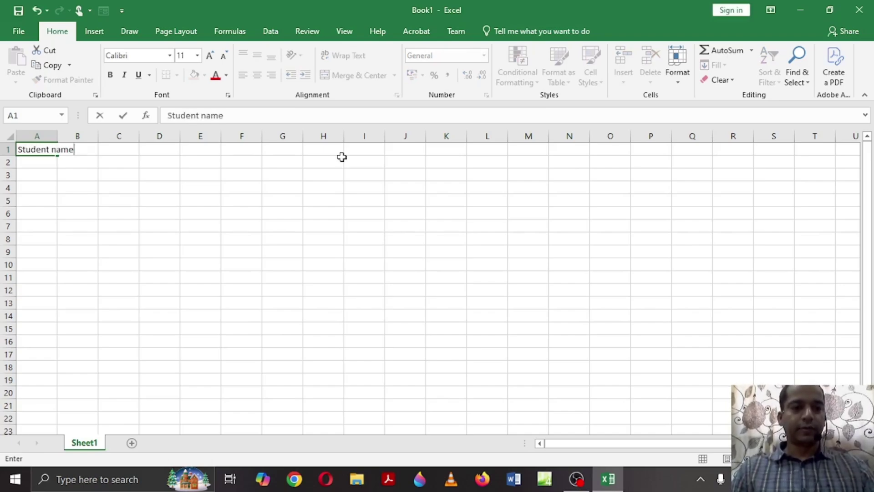
{"action": "key", "text": "Tab"}
{"action": "type", "text": "E"}
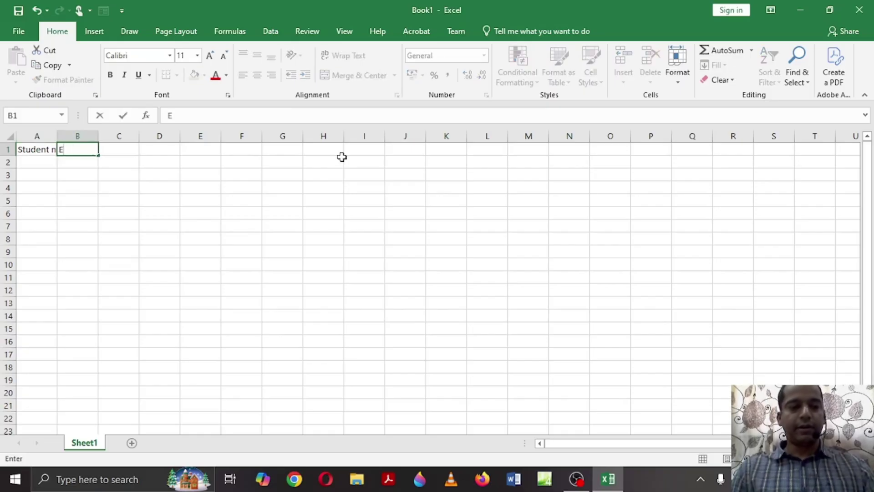
{"action": "type", "text": "nglish"}
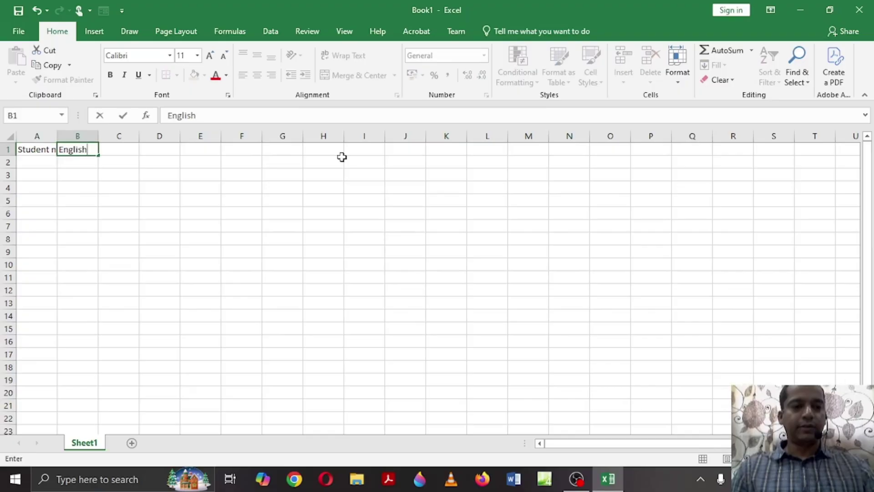
{"action": "key", "text": "Tab"}
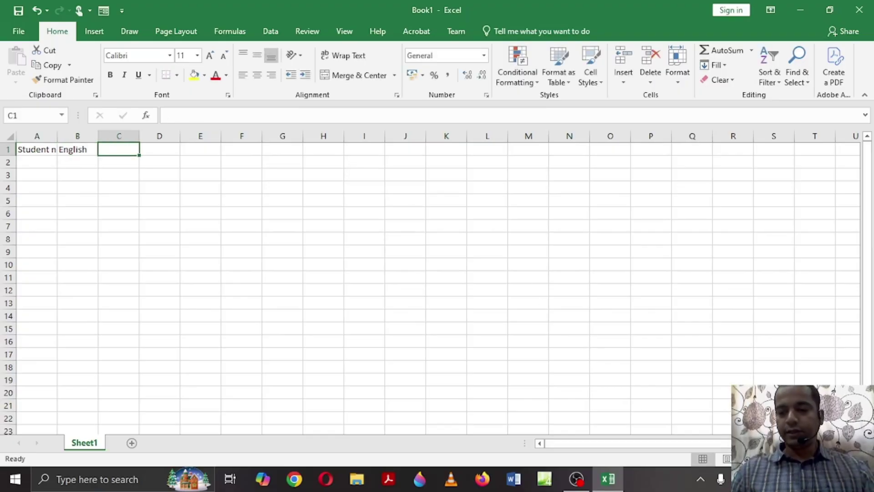
Widen column A to fit its heading, and narrow it back to about its former width
{"action": "scroll", "coordinate": [430, 282], "scroll_direction": "up", "scroll_amount": 1, "text": "ctrl"}
{"action": "scroll", "coordinate": [522, 392], "scroll_direction": "up", "scroll_amount": 4, "text": "ctrl"}
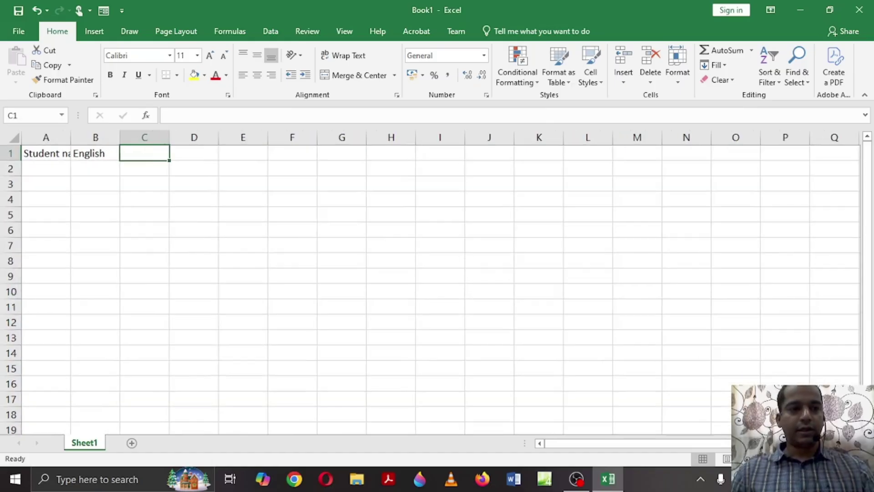
{"action": "scroll", "coordinate": [522, 392], "scroll_direction": "up", "scroll_amount": 1, "text": "ctrl"}
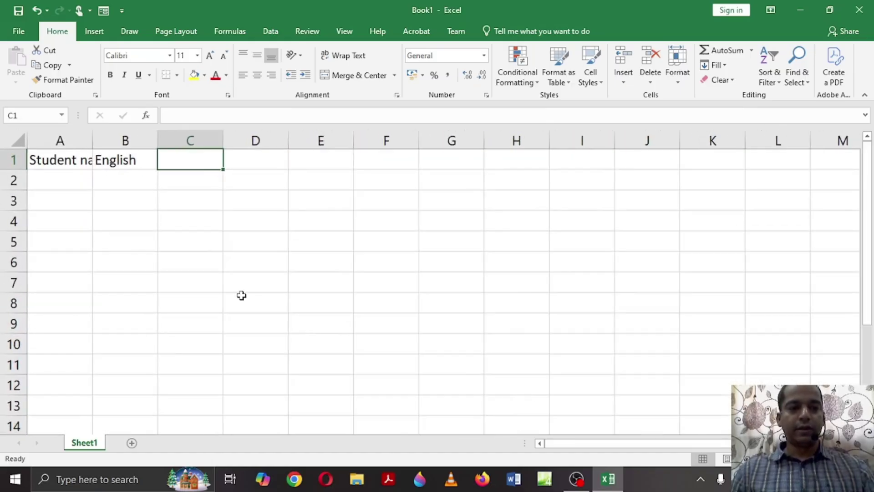
{"action": "left_click", "coordinate": [62, 155]}
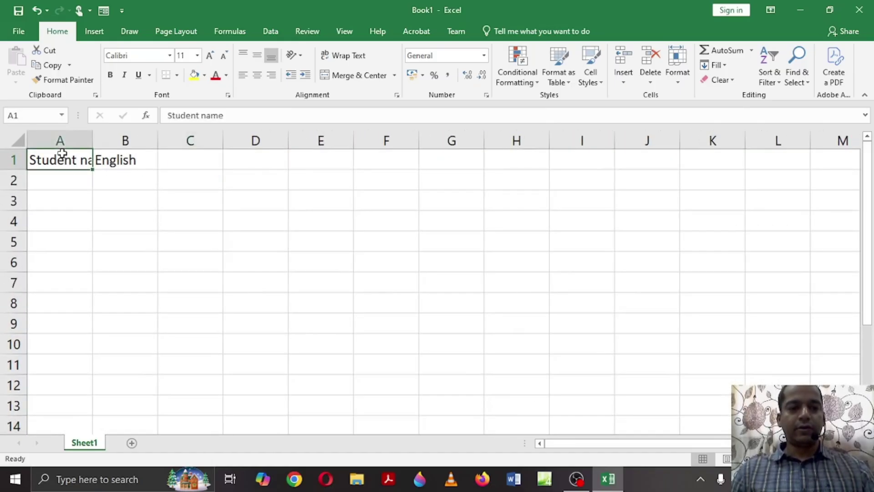
{"action": "left_click", "coordinate": [119, 159]}
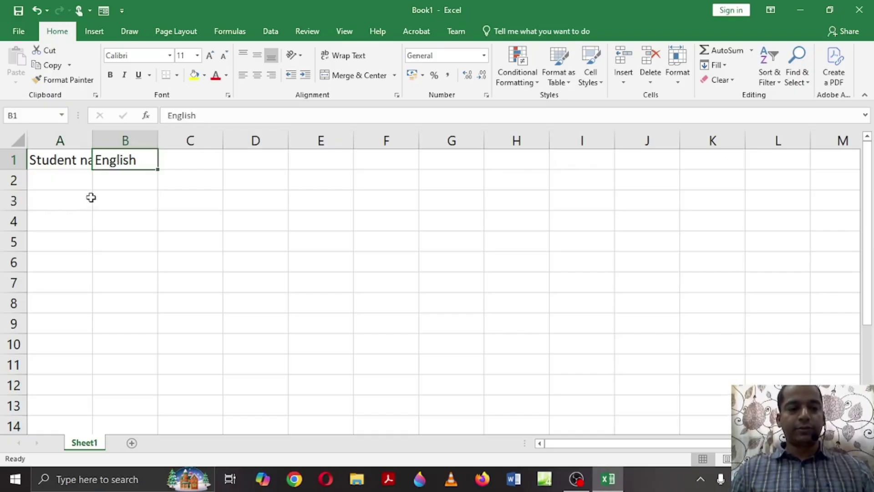
{"action": "left_click_drag", "start_coordinate": [92, 140], "coordinate": [134, 140]}
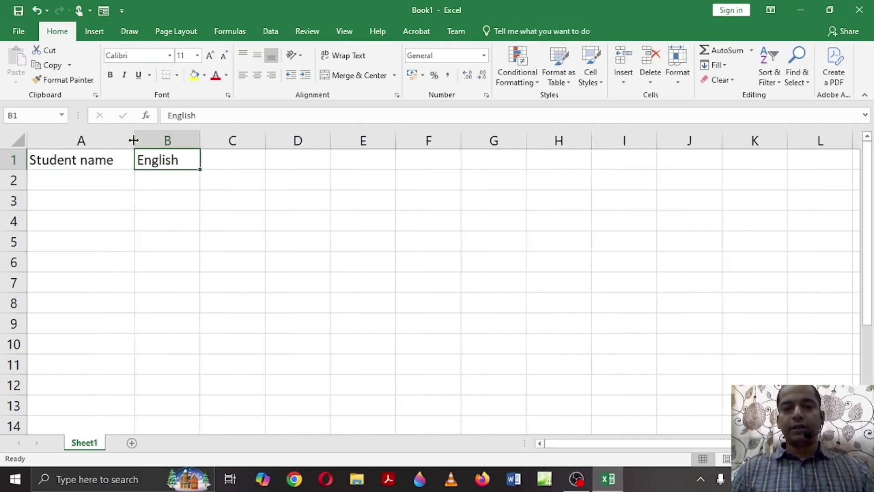
{"action": "left_click_drag", "start_coordinate": [133, 140], "coordinate": [96, 143]}
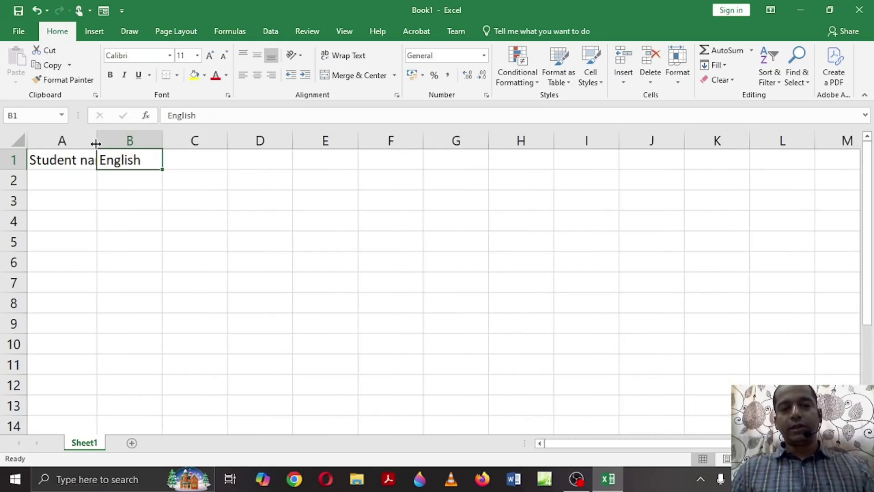
Turn on Wrap Text for the "Student name" heading in A1
{"action": "left_click", "coordinate": [364, 60]}
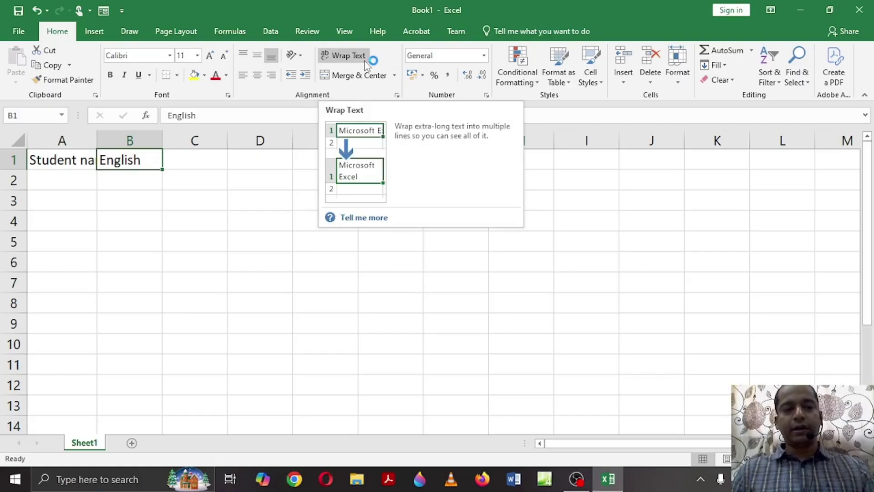
{"action": "left_click", "coordinate": [69, 160]}
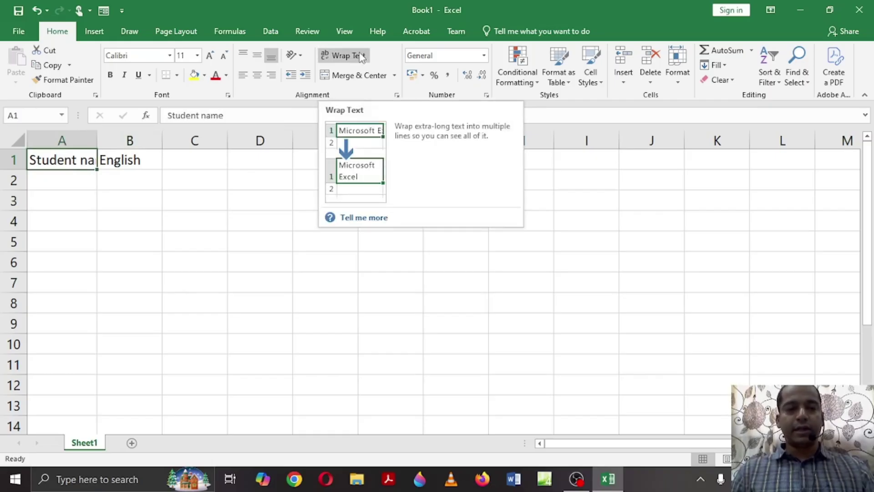
{"action": "left_click", "coordinate": [68, 236]}
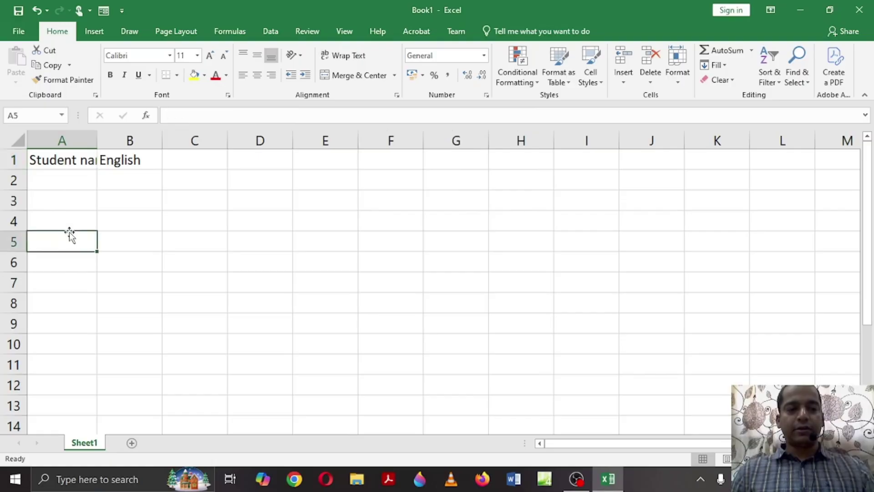
{"action": "left_click", "coordinate": [57, 162]}
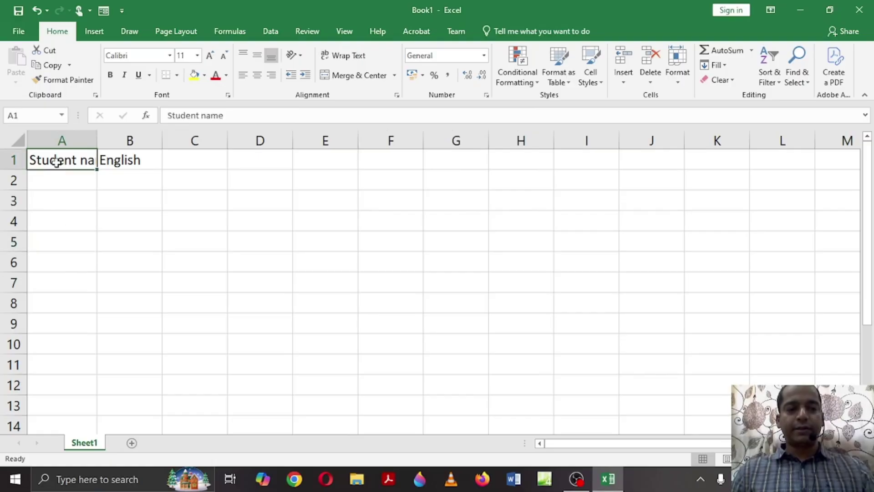
{"action": "left_click", "coordinate": [360, 56]}
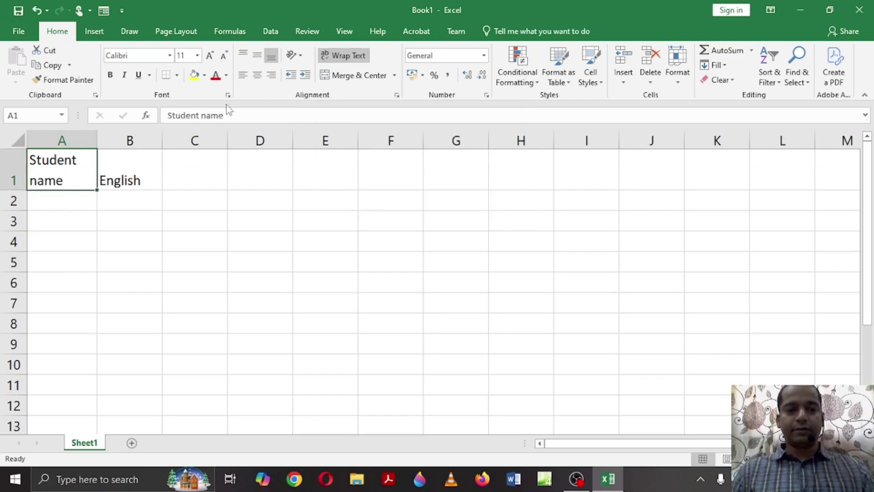
Enter the subject headings "Hindi" in C1 and "Science" in D1
{"action": "left_click", "coordinate": [192, 168]}
{"action": "type", "text": "Hnd"}
{"action": "key", "text": "BackSpace"}
{"action": "key", "text": "BackSpace"}
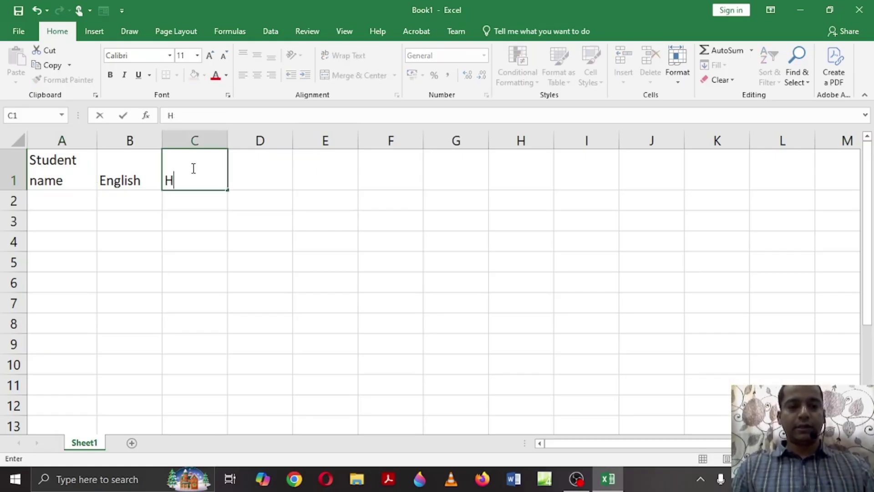
{"action": "type", "text": "ind"}
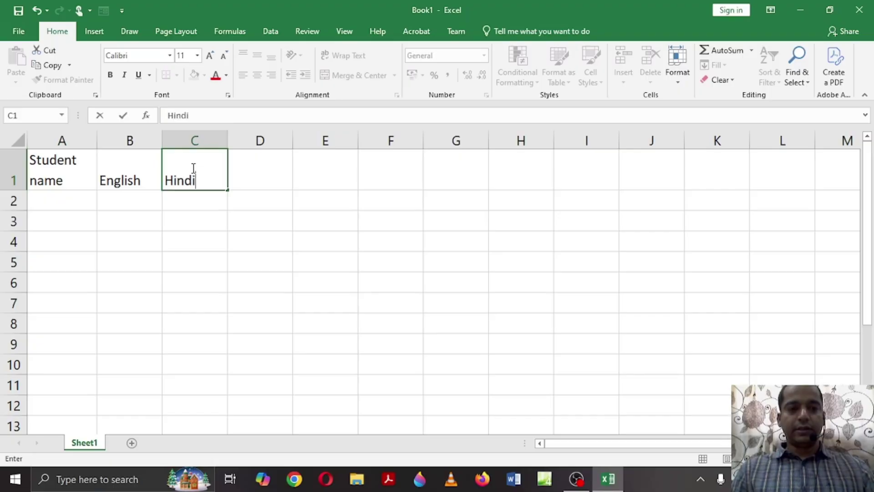
{"action": "type", "text": "i"}
{"action": "key", "text": "Tab"}
{"action": "type", "text": "Sch"}
{"action": "key", "text": "BackSpace"}
{"action": "type", "text": "ience"}
{"action": "key", "text": "Tab"}
Enter the headings "Math", "Computer Science" and "Total" in E1:G1, and wrap the text in F1
{"action": "type", "text": "Math"}
{"action": "key", "text": "Tab"}
{"action": "type", "text": "Computer"}
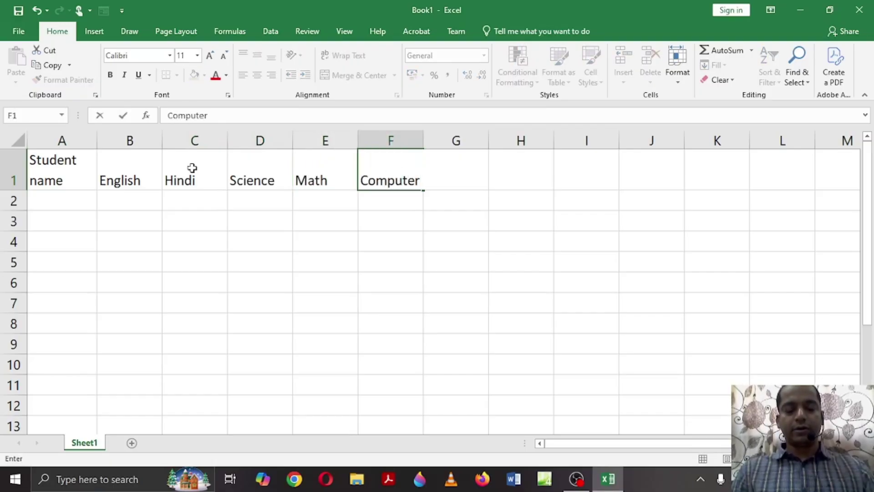
{"action": "type", "text": " Science"}
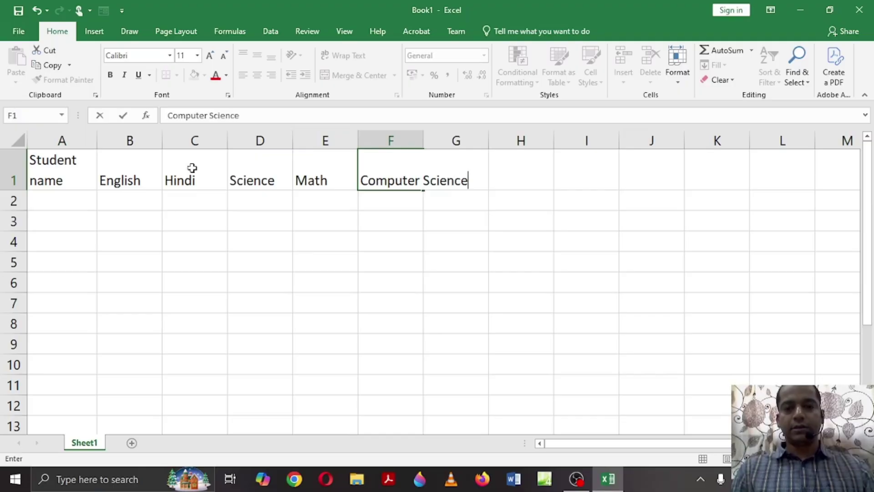
{"action": "key", "text": "Tab"}
{"action": "type", "text": "Total"}
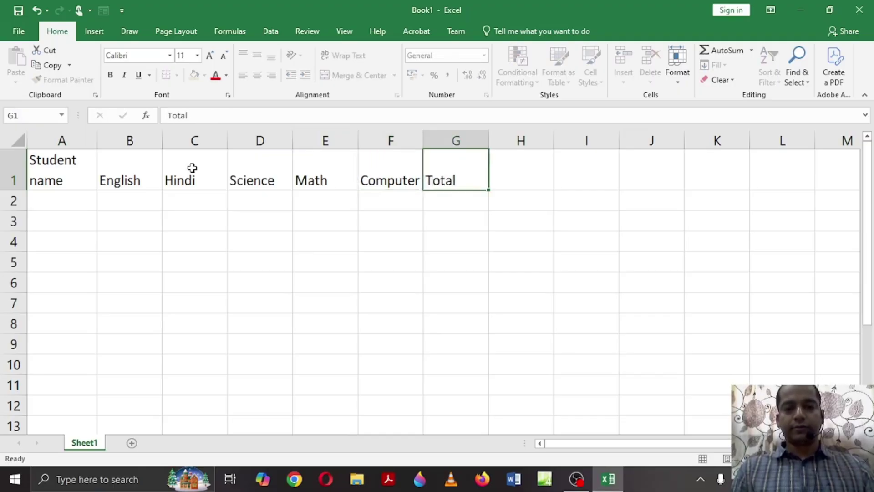
{"action": "key", "text": "Return"}
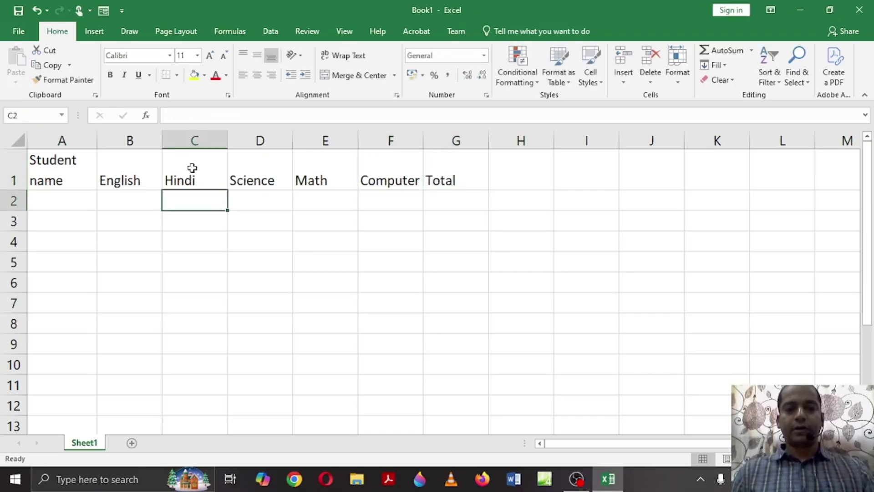
{"action": "left_click", "coordinate": [416, 173]}
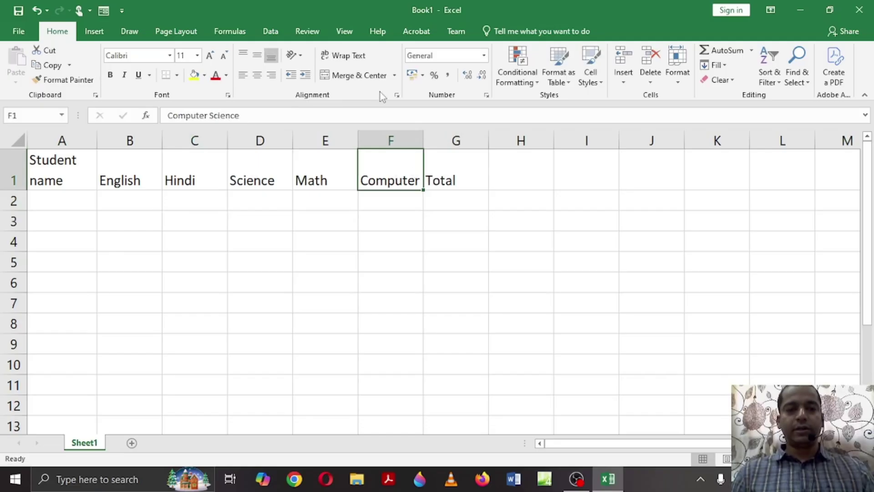
{"action": "left_click", "coordinate": [349, 56]}
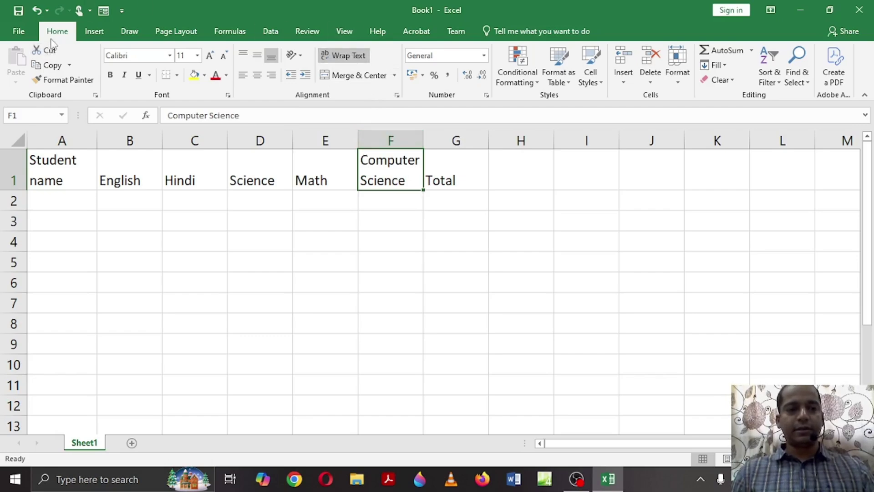
Fill in row 2 with the first student's name and the marks 56, 78, 34, 49 and 90 in columns B to F
{"action": "left_click", "coordinate": [61, 206]}
{"action": "type", "text": "Adam"}
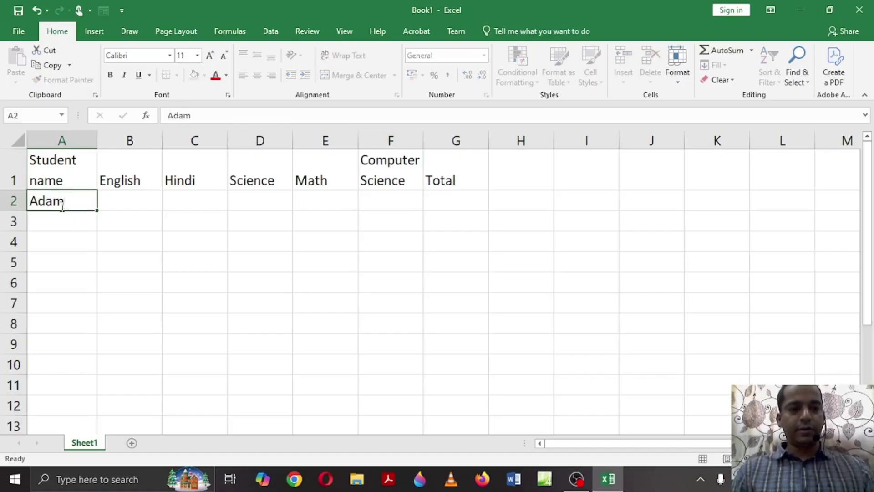
{"action": "key", "text": "Tab"}
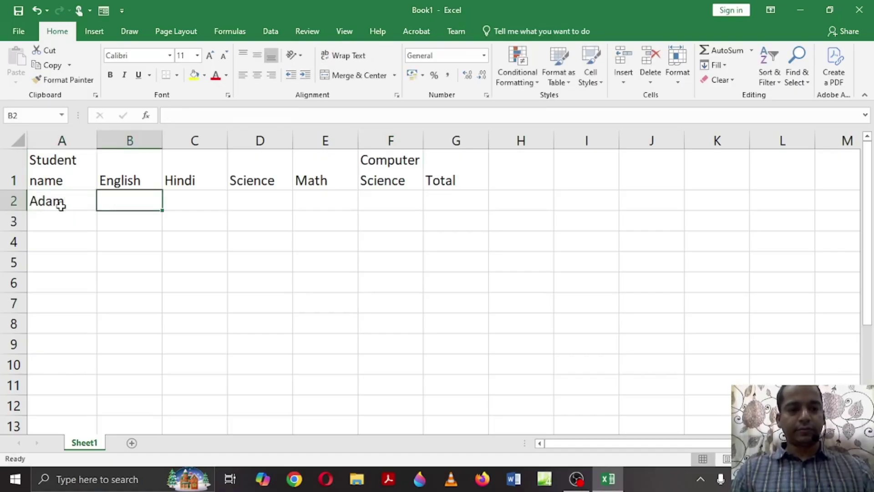
{"action": "type", "text": "56"}
{"action": "key", "text": "Tab"}
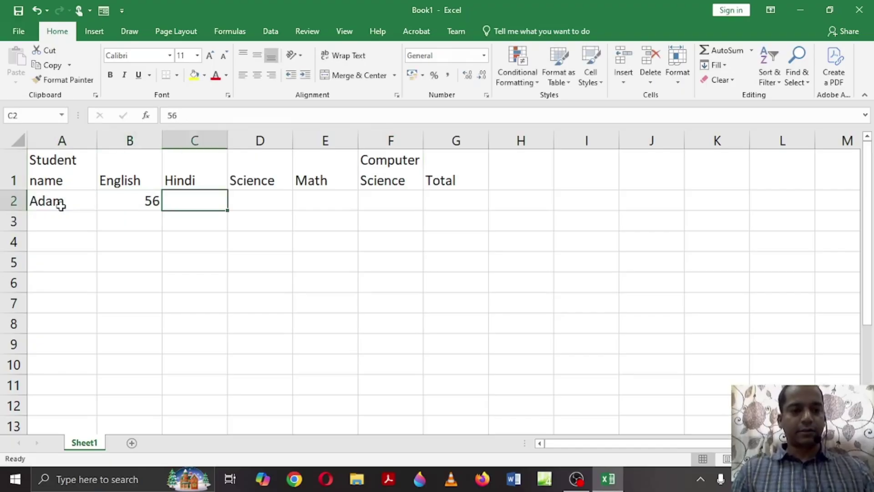
{"action": "type", "text": "78"}
{"action": "key", "text": "Tab"}
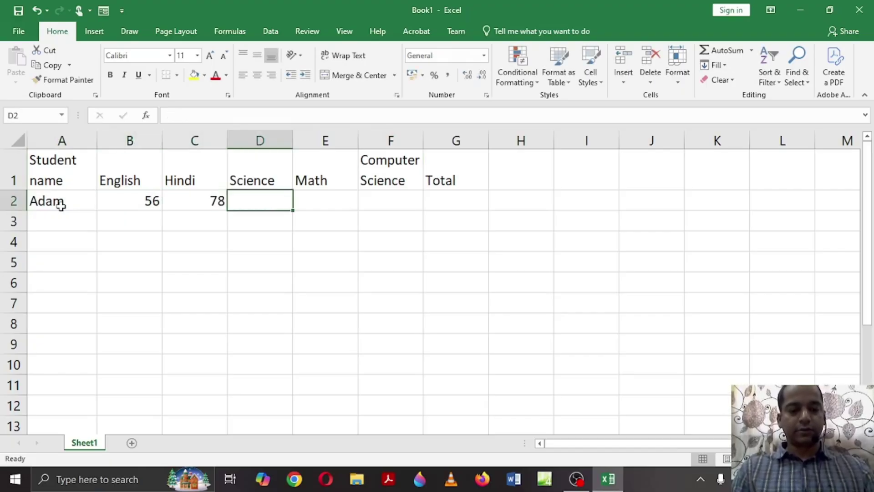
{"action": "type", "text": "34"}
{"action": "key", "text": "Tab"}
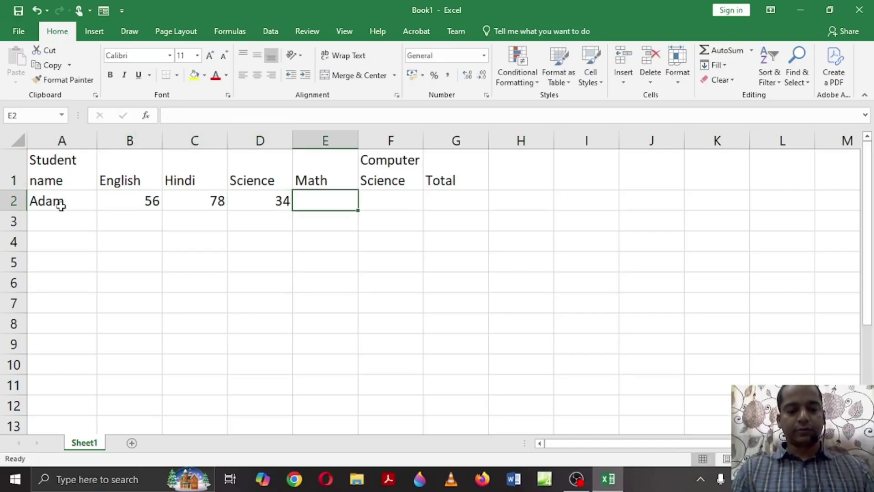
{"action": "type", "text": "49"}
{"action": "key", "text": "Tab"}
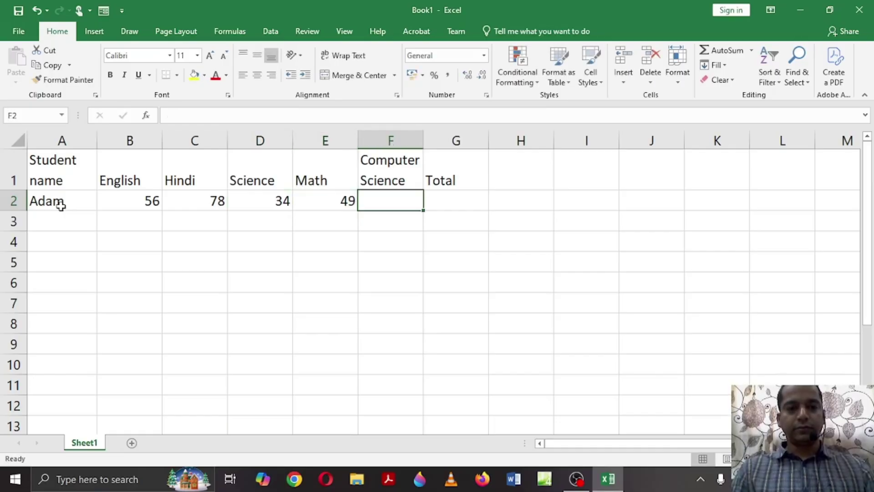
{"action": "type", "text": "90"}
{"action": "key", "text": "Tab"}
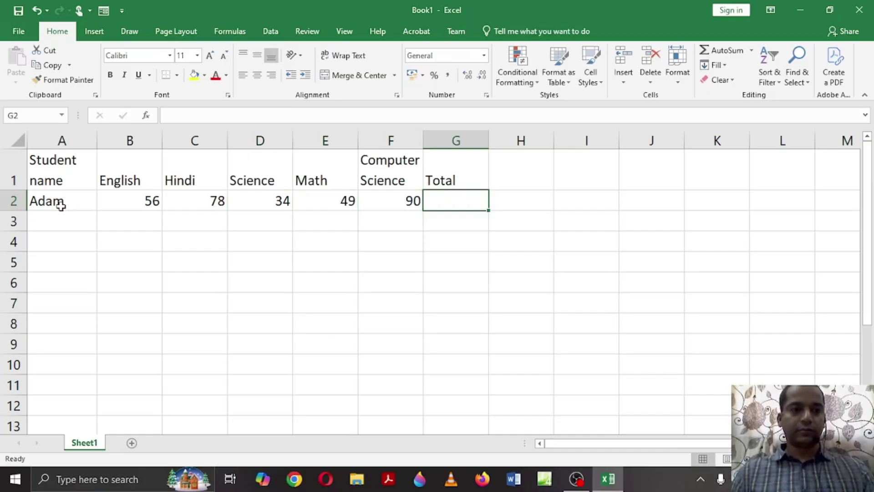
{"action": "key", "text": "Return"}
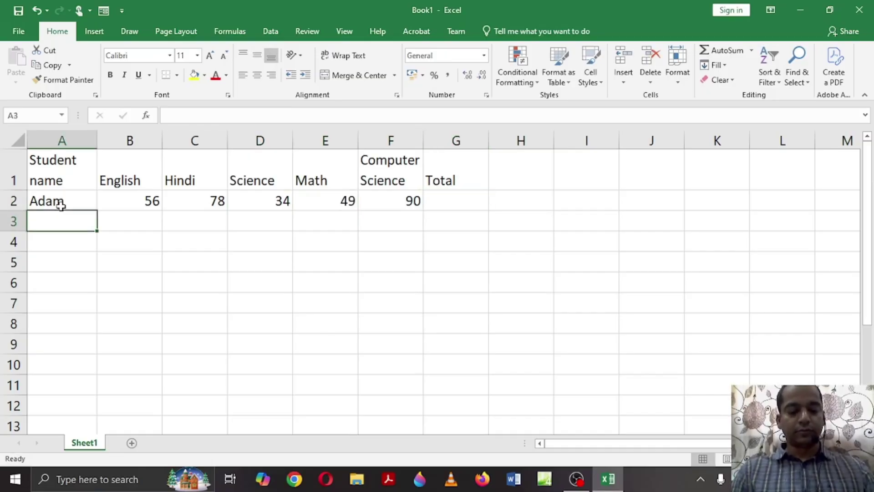
Fill in row 3 with the second student's name and the marks 89, 73, 49, 30 and 80 in columns B to F
{"action": "type", "text": "Jack"}
{"action": "key", "text": "Tab"}
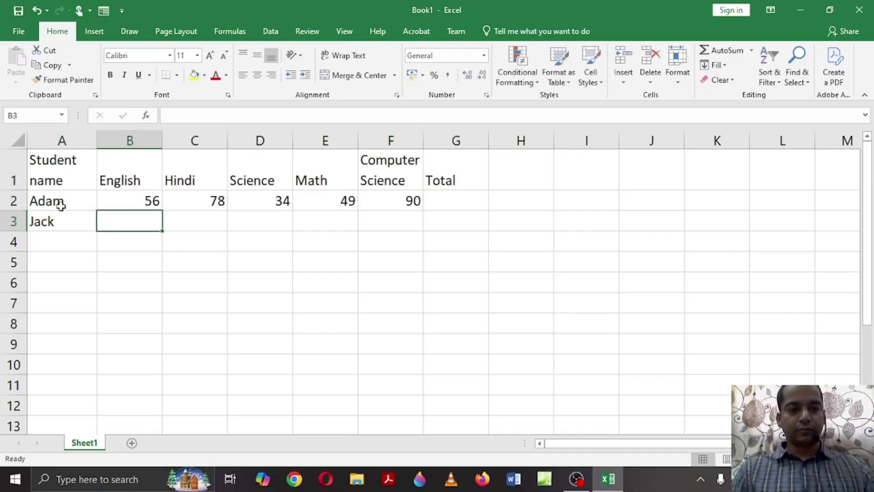
{"action": "type", "text": "89"}
{"action": "key", "text": "Tab"}
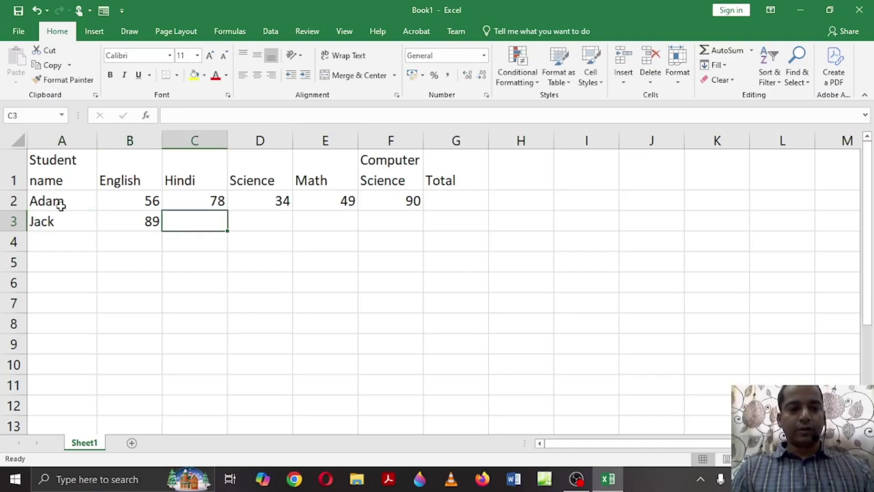
{"action": "type", "text": "73"}
{"action": "key", "text": "Tab"}
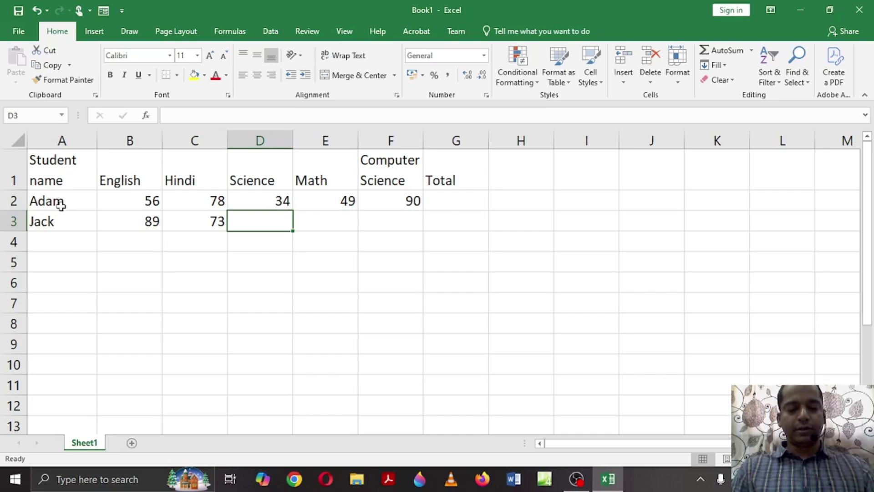
{"action": "type", "text": "49"}
{"action": "key", "text": "Tab"}
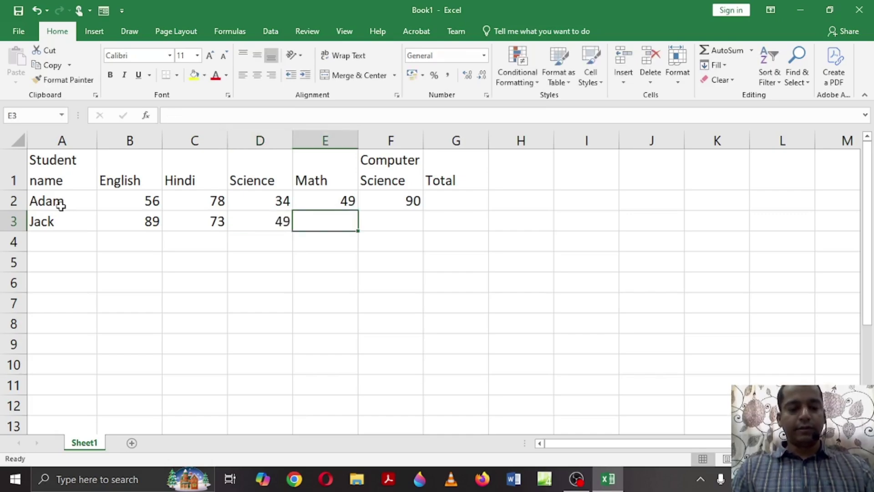
{"action": "type", "text": "30"}
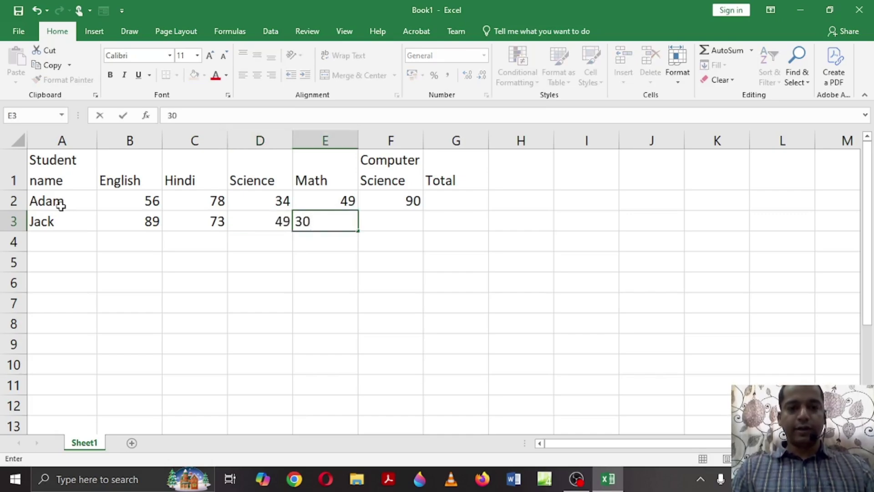
{"action": "key", "text": "Tab"}
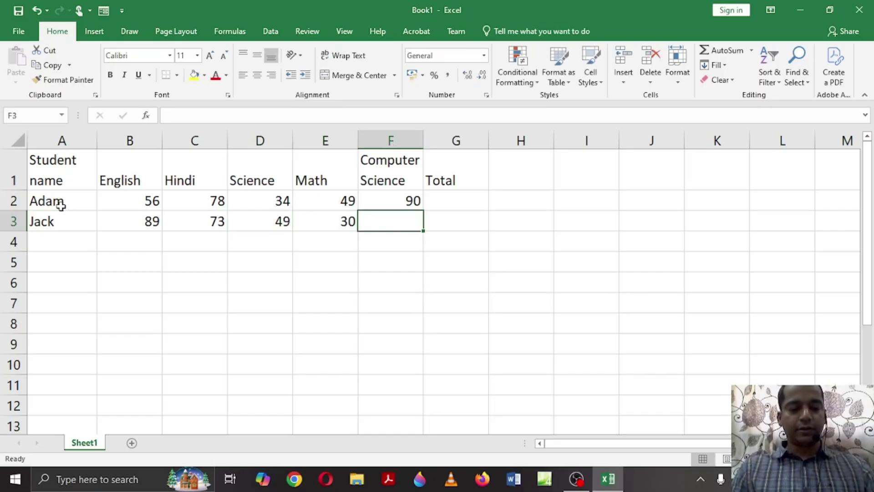
{"action": "type", "text": "80"}
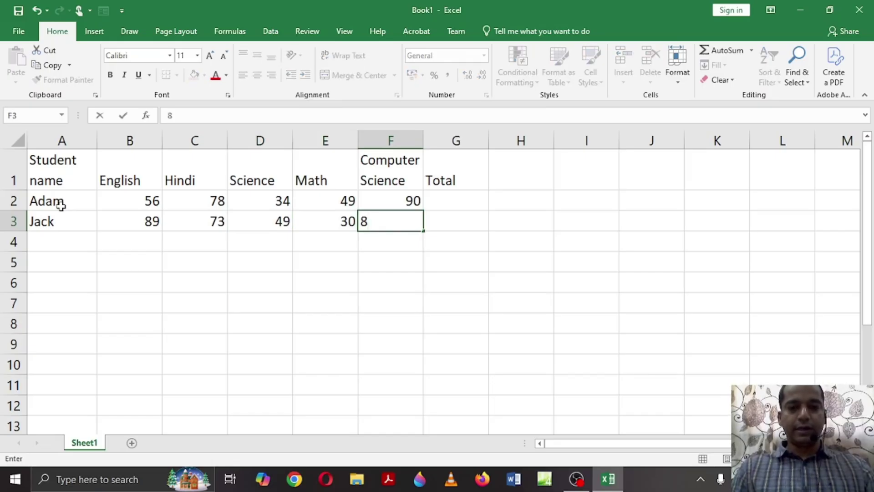
{"action": "key", "text": "Tab"}
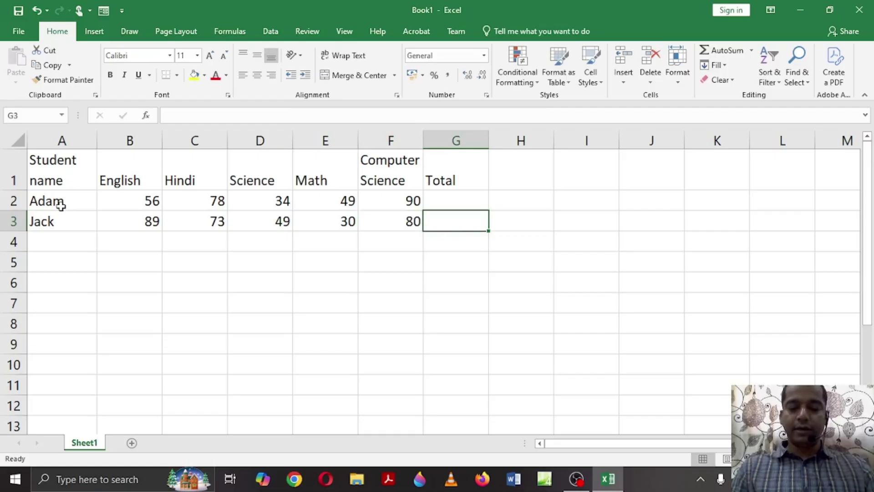
{"action": "key", "text": "Return"}
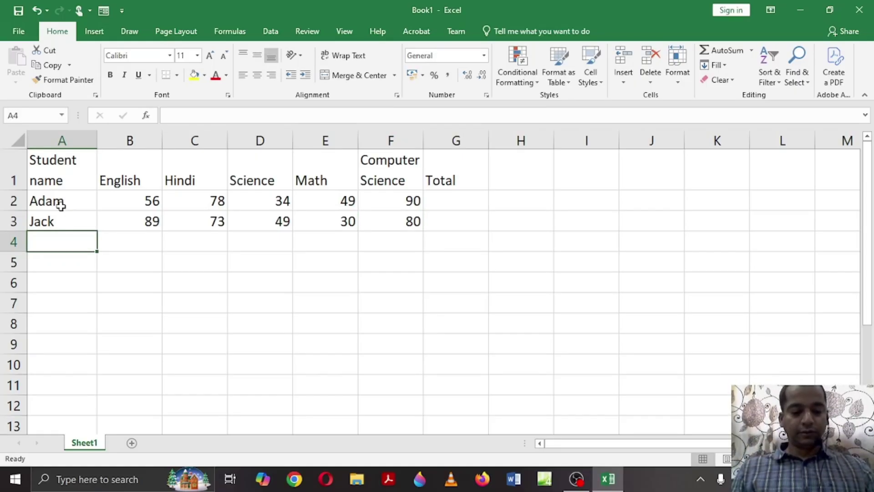
Fill in row 4 with the third student's name and the marks 65, 49, 30, 29 and 37 in columns B to F
{"action": "type", "text": "Char"}
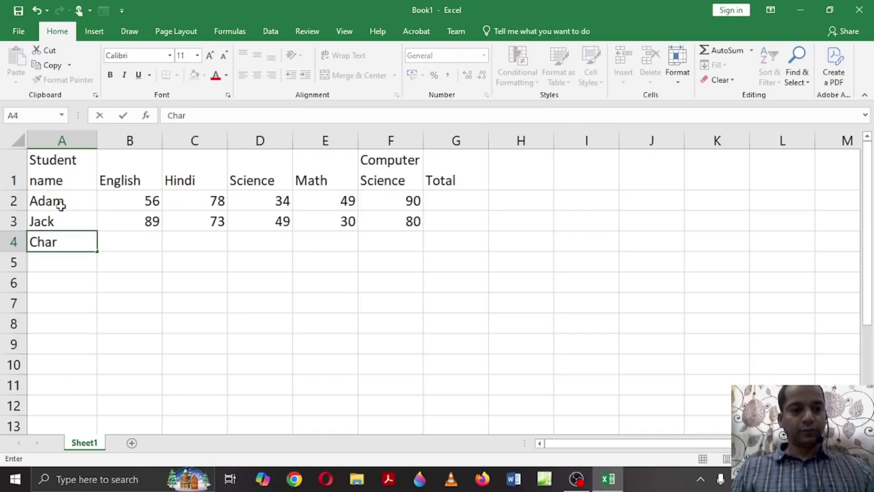
{"action": "type", "text": "lie"}
{"action": "key", "text": "Tab"}
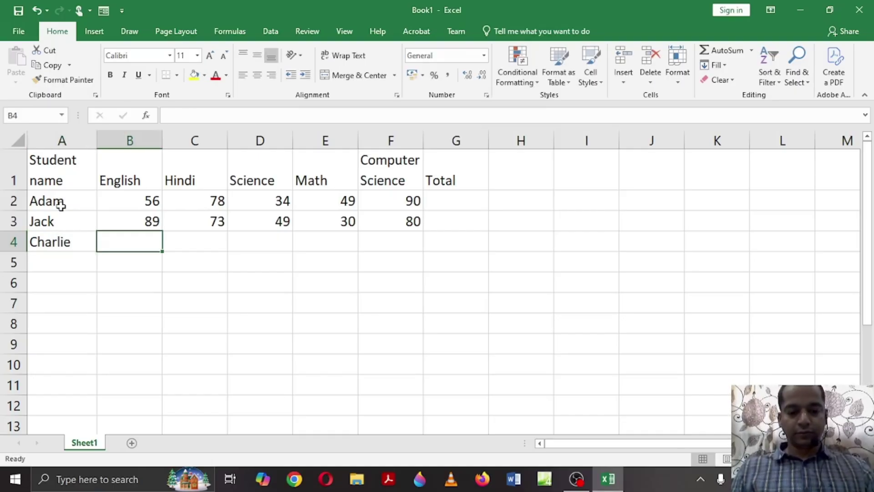
{"action": "type", "text": "65"}
{"action": "key", "text": "Tab"}
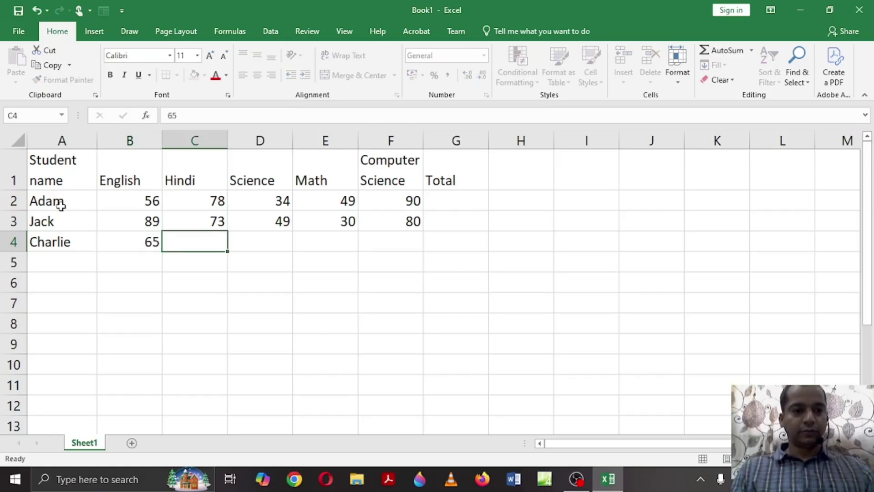
{"action": "type", "text": "49"}
{"action": "key", "text": "Tab"}
{"action": "type", "text": "30"}
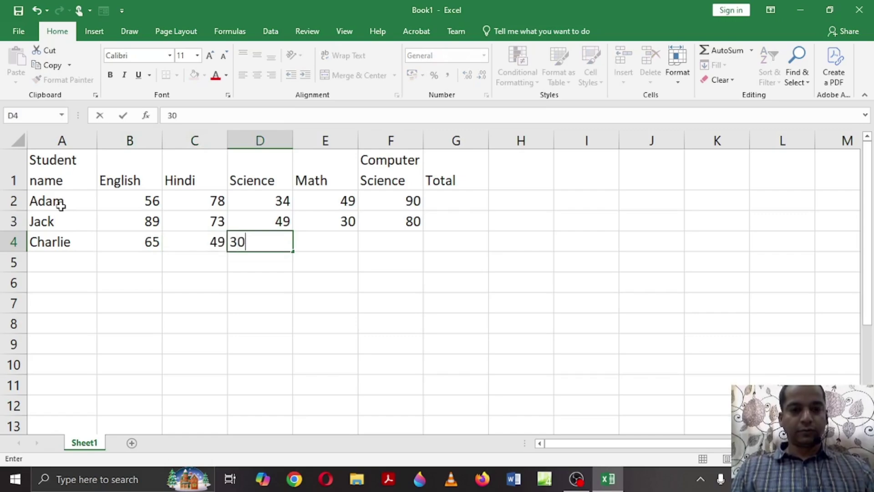
{"action": "key", "text": "Tab"}
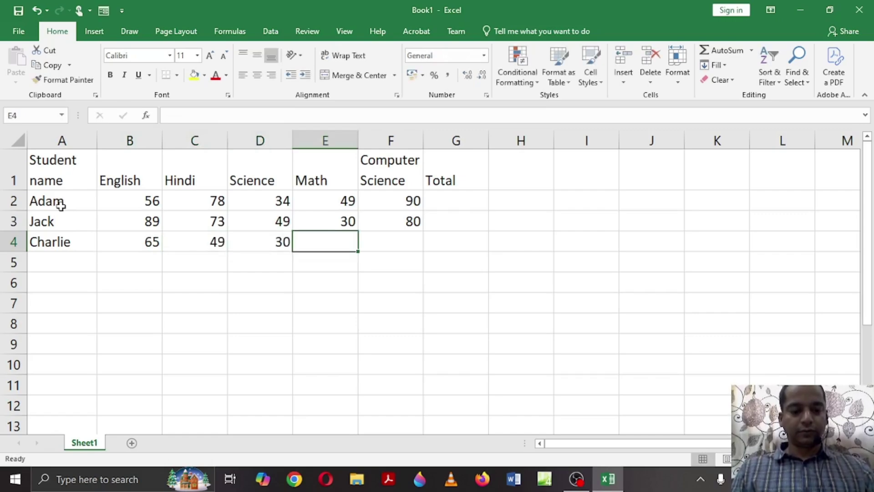
{"action": "type", "text": "29"}
{"action": "key", "text": "Tab"}
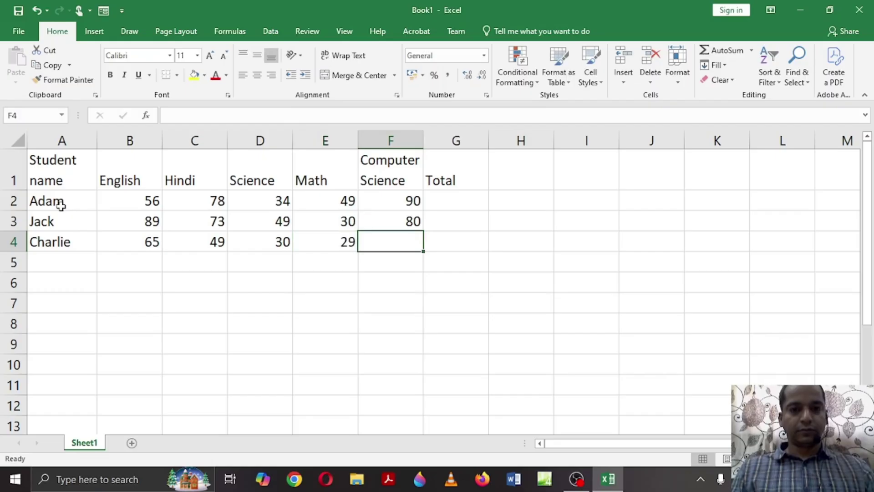
{"action": "type", "text": "37"}
{"action": "key", "text": "Tab"}
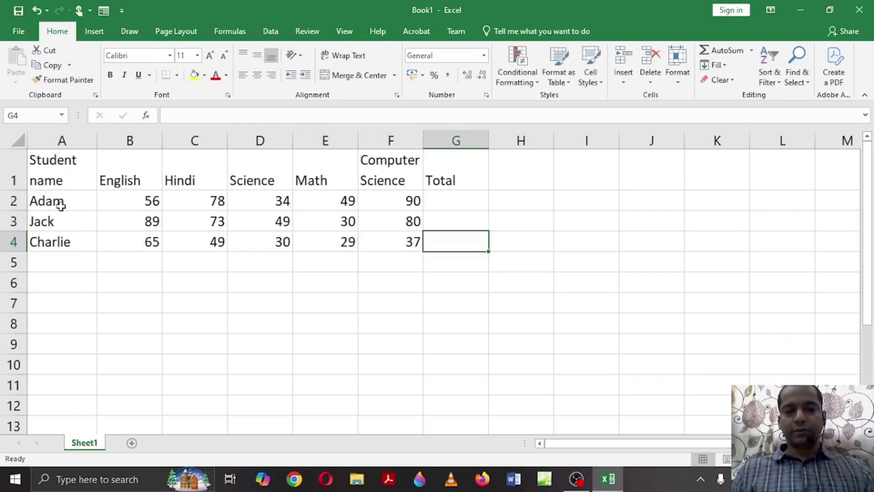
Calculate the first student's total in G2 by adding the individual cells with the formula =b2+c2+d2+e2+f2
{"action": "key", "text": "Up"}
{"action": "key", "text": "Up"}
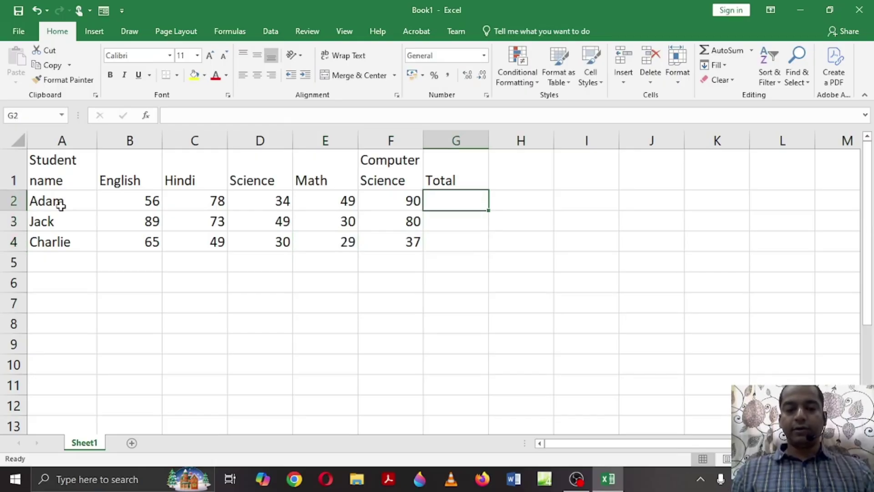
{"action": "type", "text": "="}
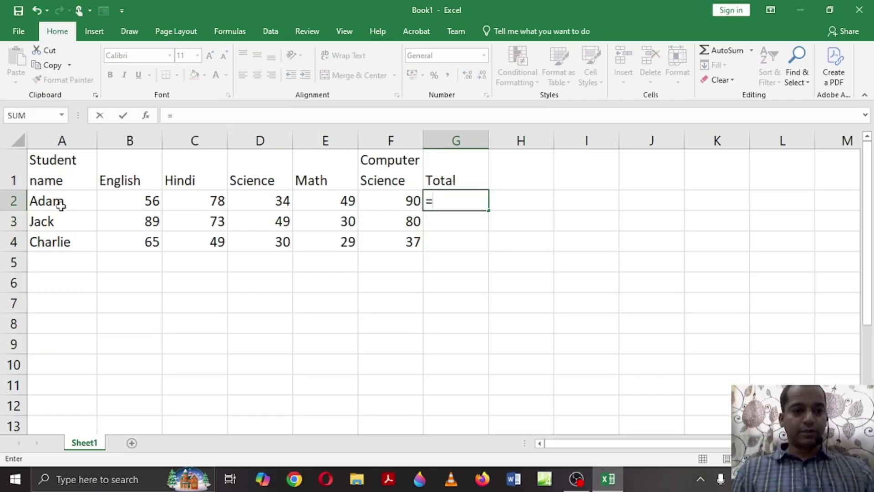
{"action": "type", "text": "b2"}
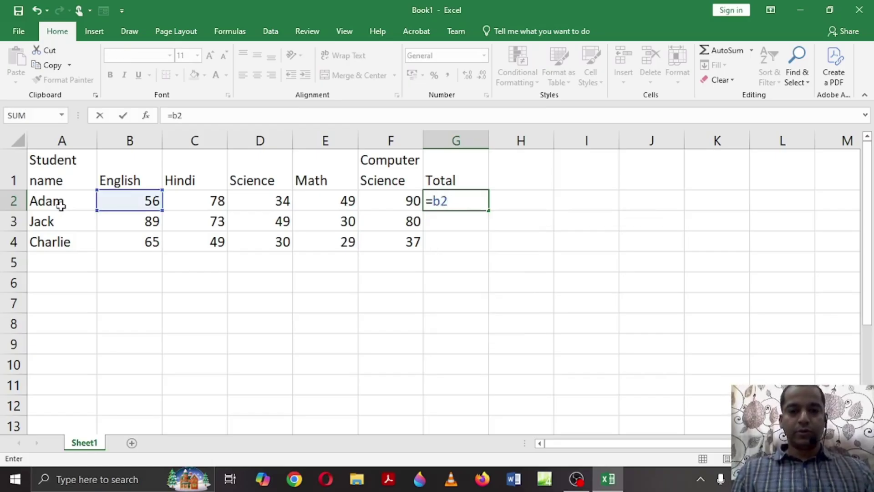
{"action": "type", "text": "+"}
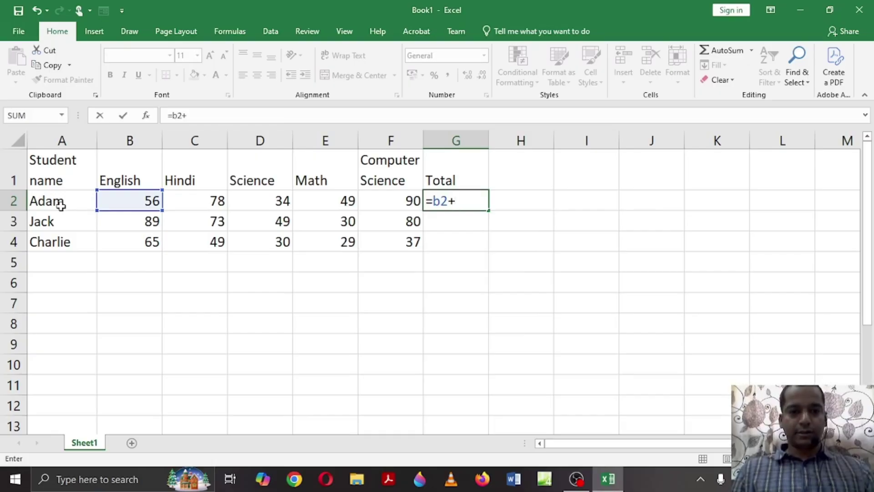
{"action": "type", "text": "c2"}
{"action": "type", "text": "+"}
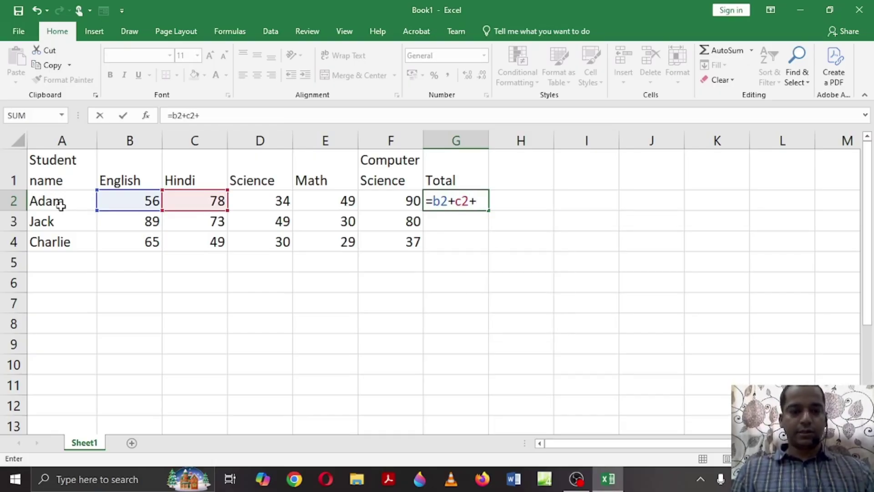
{"action": "type", "text": "d2"}
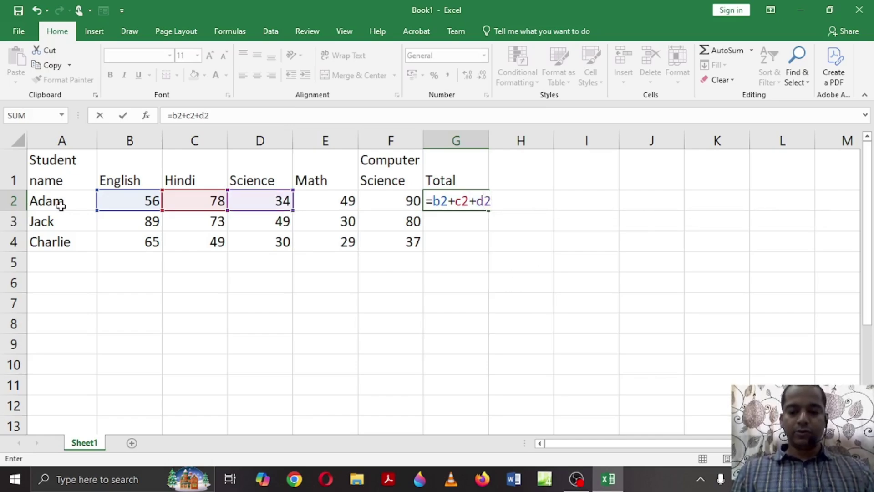
{"action": "type", "text": "+"}
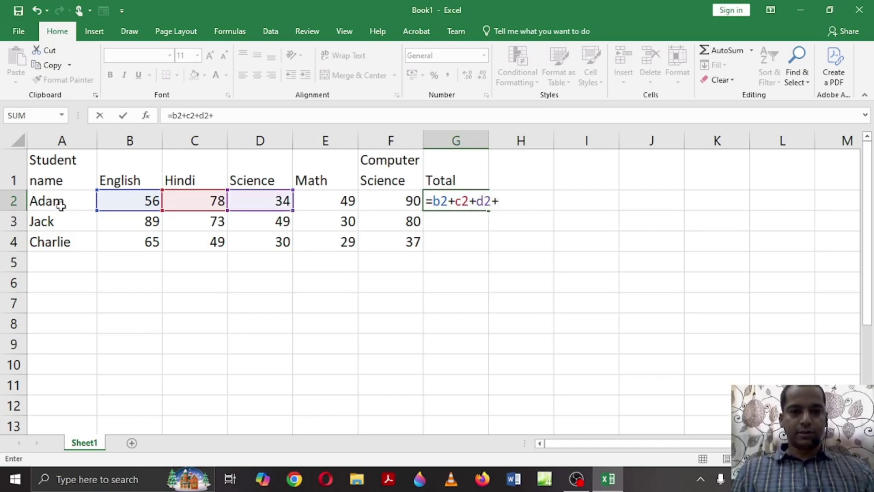
{"action": "type", "text": "e2+f"}
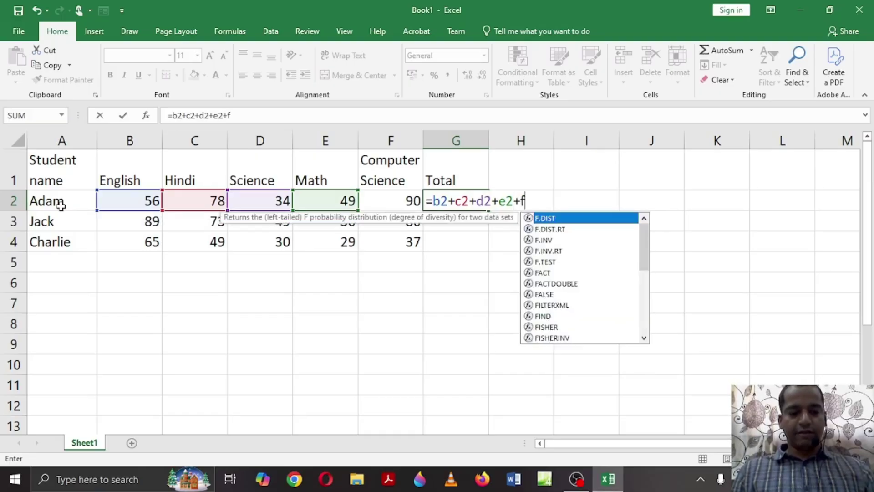
{"action": "type", "text": "2"}
{"action": "key", "text": "Return"}
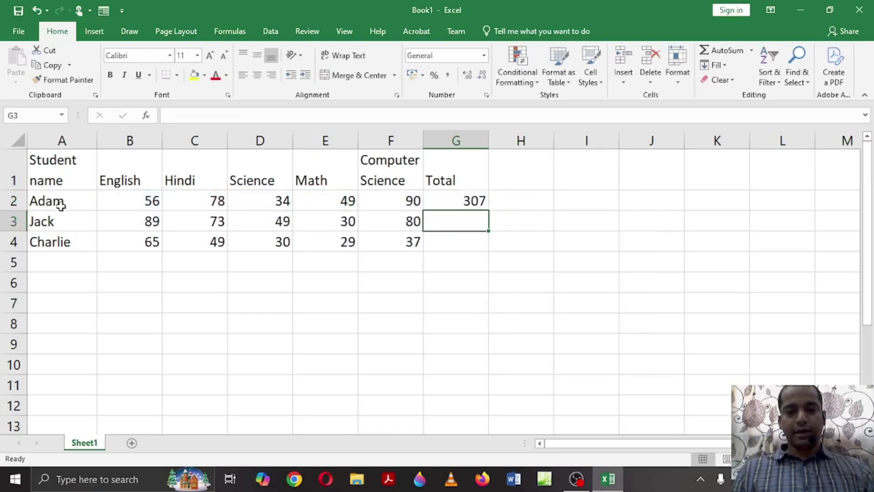
Calculate the same total in H2 with the formula =sum(b2:f2) and compare it with the addition formula in G2
{"action": "key", "text": "Up"}
{"action": "key", "text": "Right"}
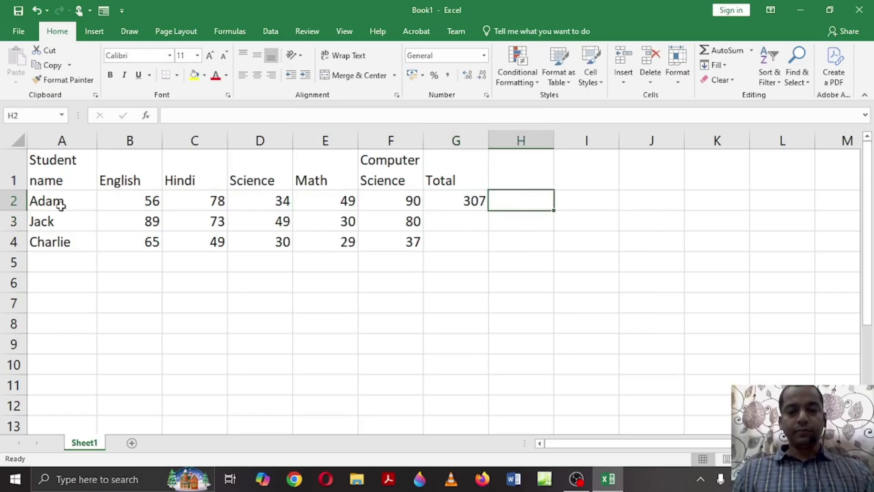
{"action": "type", "text": "="}
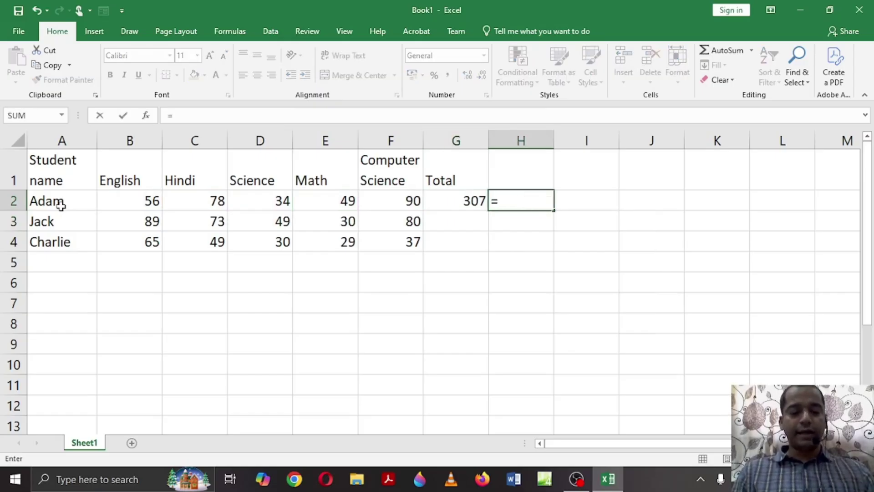
{"action": "type", "text": "sum"}
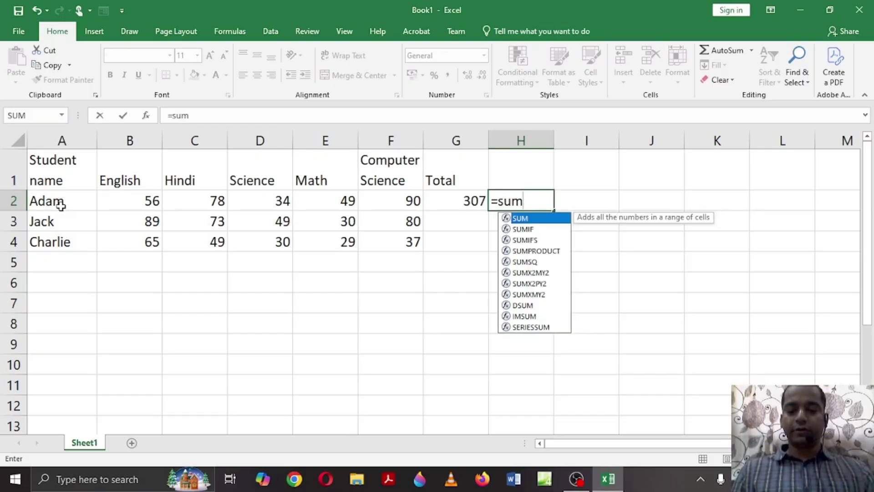
{"action": "type", "text": "("}
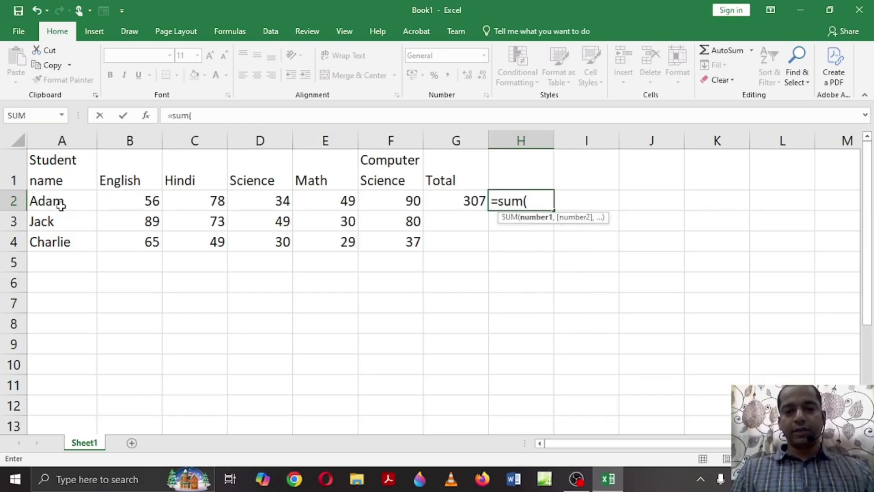
{"action": "type", "text": "b"}
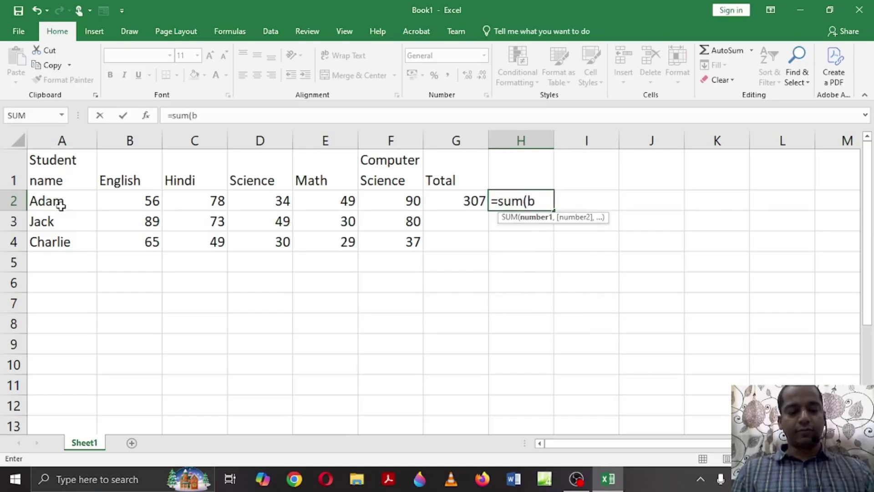
{"action": "type", "text": "2:"}
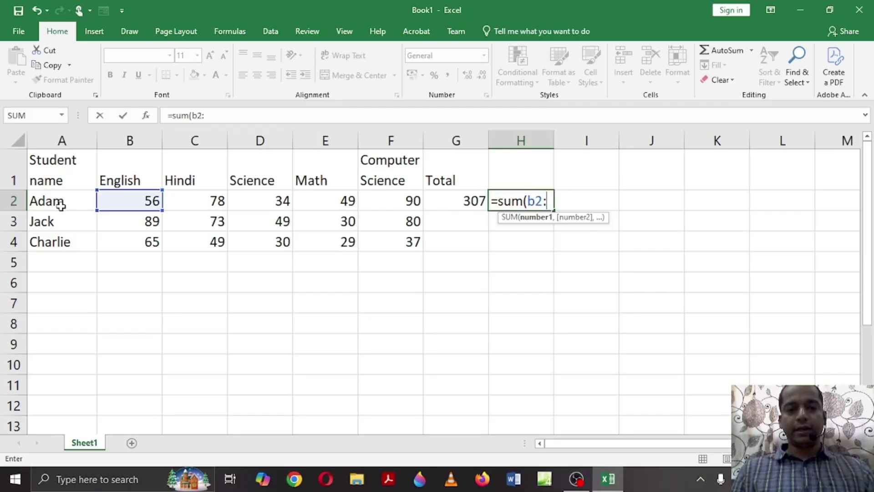
{"action": "type", "text": "f2"}
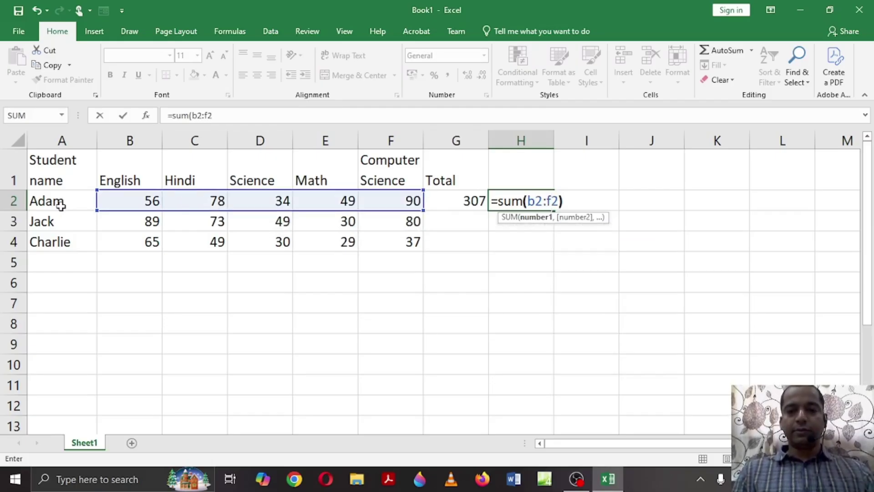
{"action": "type", "text": ")"}
{"action": "key", "text": "Return"}
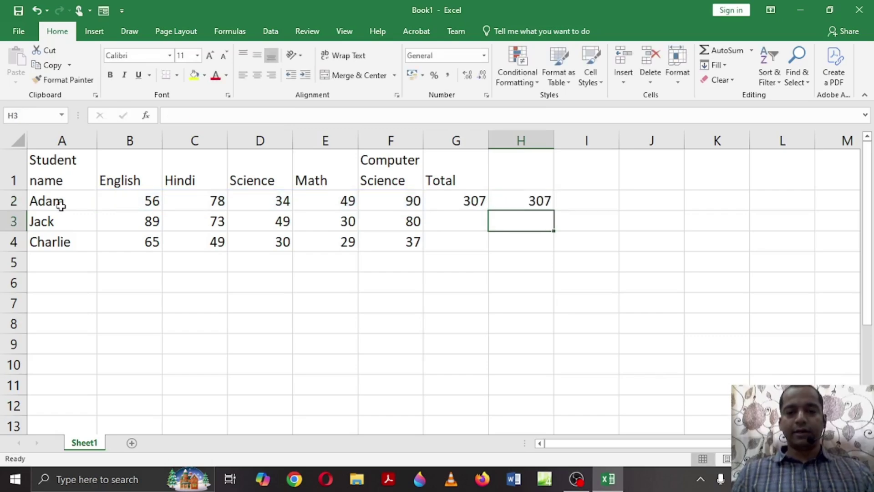
{"action": "key", "text": "Up"}
{"action": "key", "text": "Left"}
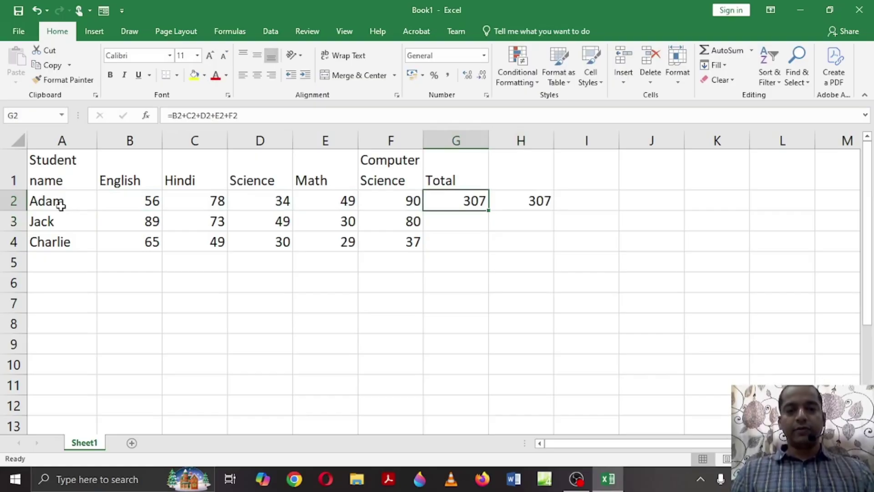
{"action": "key", "text": "Right"}
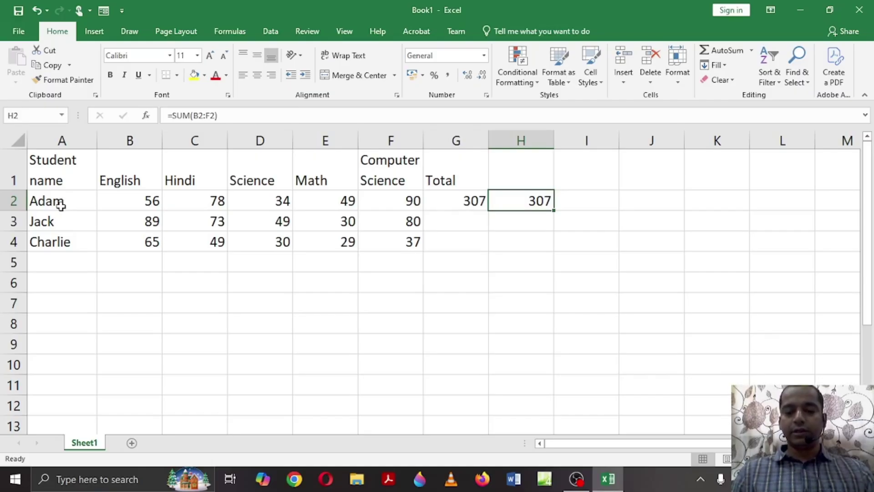
Copy the addition formula from G2 down to G4 to total the other students' marks, and check the copied cell references
{"action": "key", "text": "Left"}
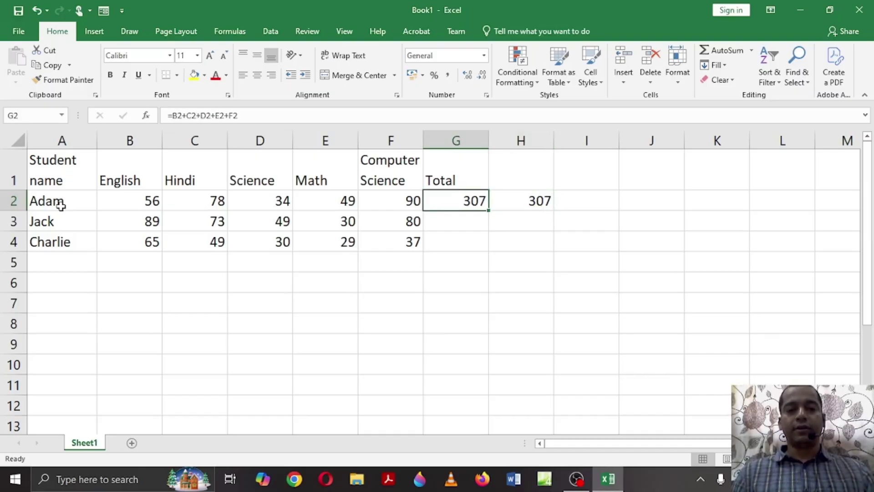
{"action": "left_click", "coordinate": [453, 224]}
{"action": "left_click", "coordinate": [454, 239]}
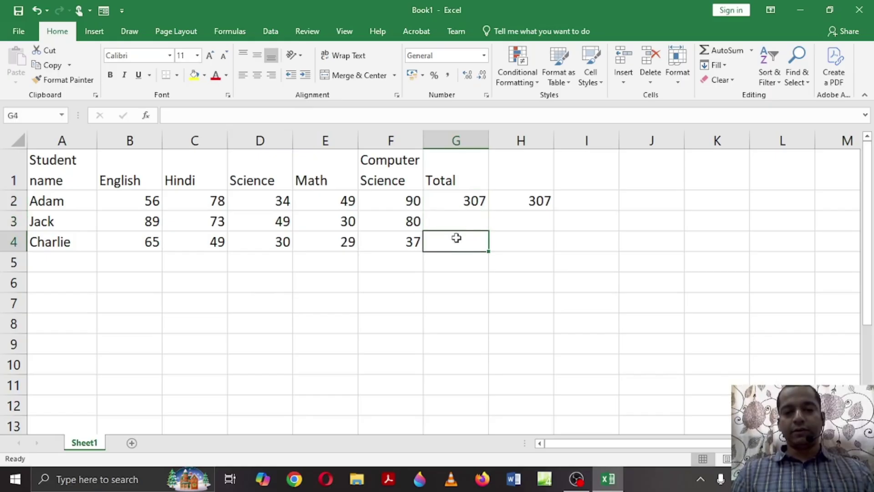
{"action": "left_click", "coordinate": [458, 199]}
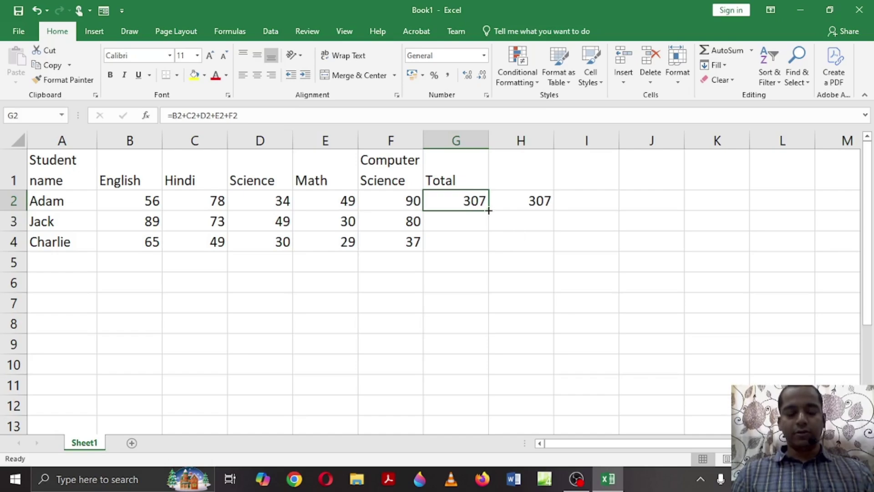
{"action": "left_click_drag", "start_coordinate": [488, 211], "coordinate": [491, 248]}
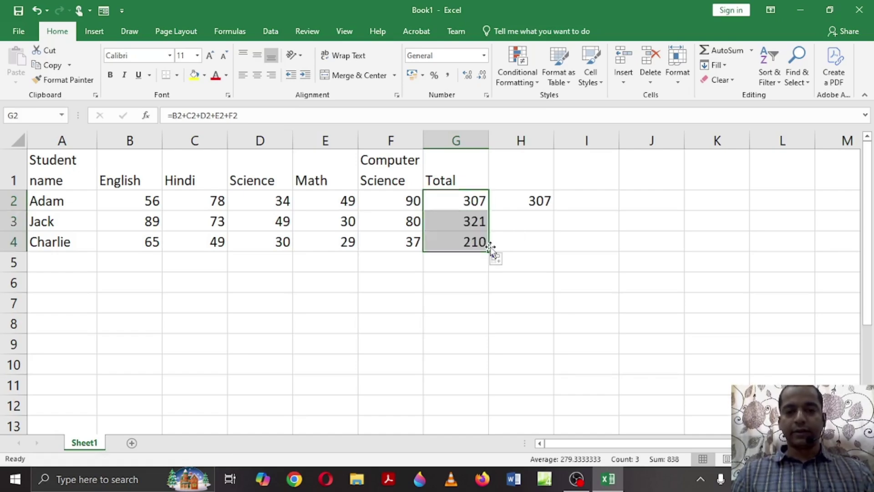
{"action": "left_click", "coordinate": [469, 200]}
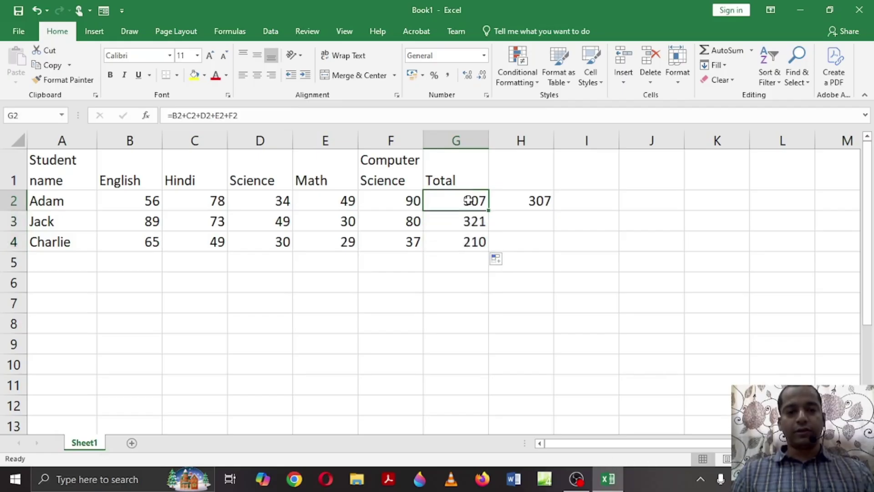
{"action": "left_click", "coordinate": [469, 221]}
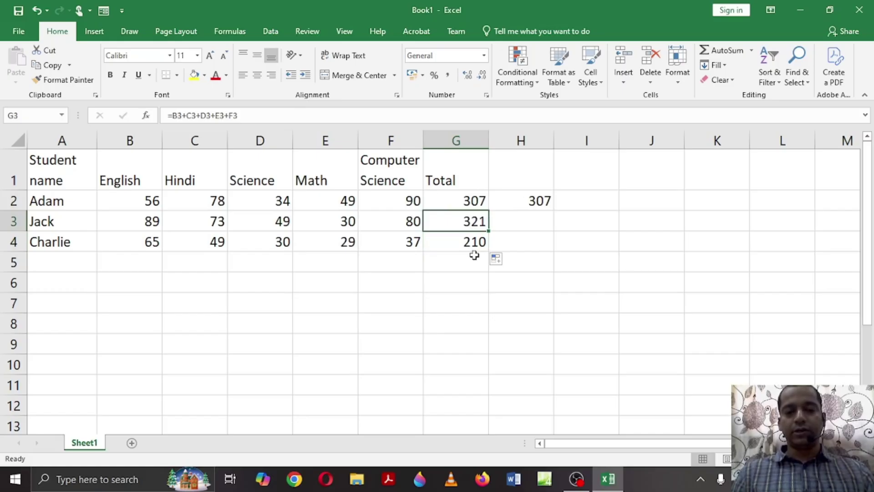
{"action": "left_click", "coordinate": [472, 199]}
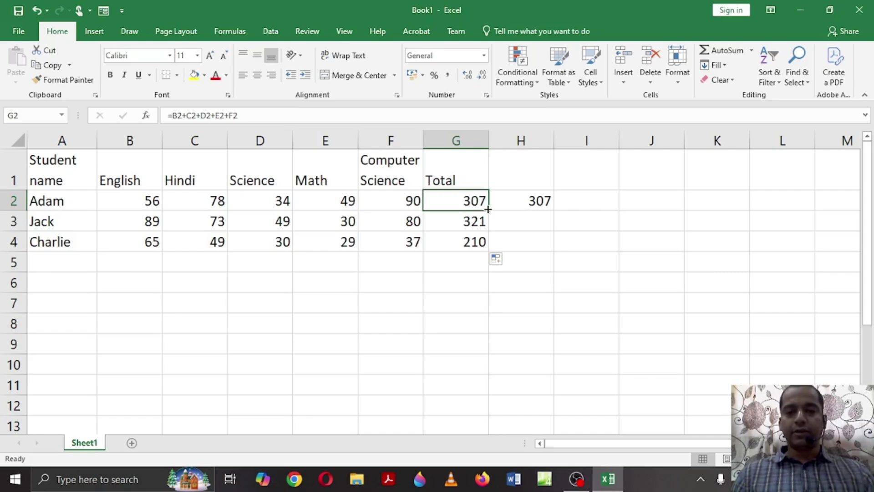
Enter the row labels Maximum, Minimum and Average in cells A6 to A8
{"action": "left_click", "coordinate": [65, 282]}
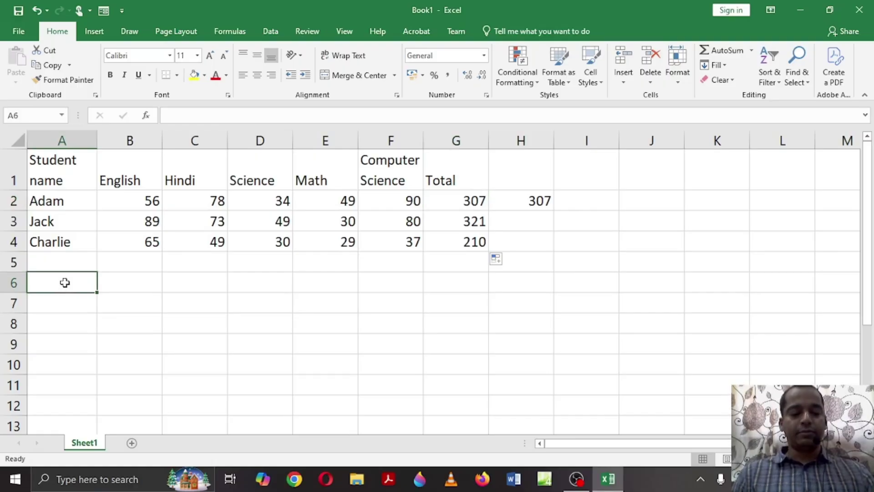
{"action": "type", "text": "Maxium"}
{"action": "key", "text": "BackSpace"}
{"action": "key", "text": "BackSpace"}
{"action": "type", "text": "mum"}
{"action": "key", "text": "Return"}
{"action": "type", "text": "Minimum"}
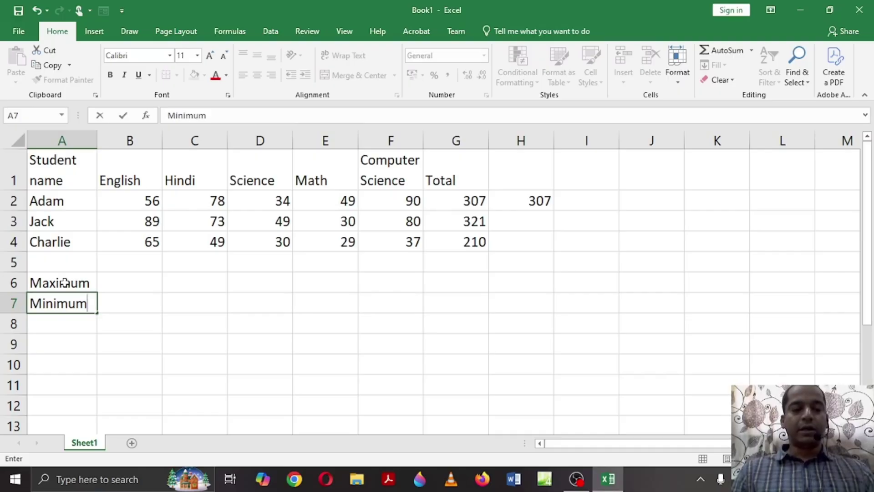
{"action": "key", "text": "Return"}
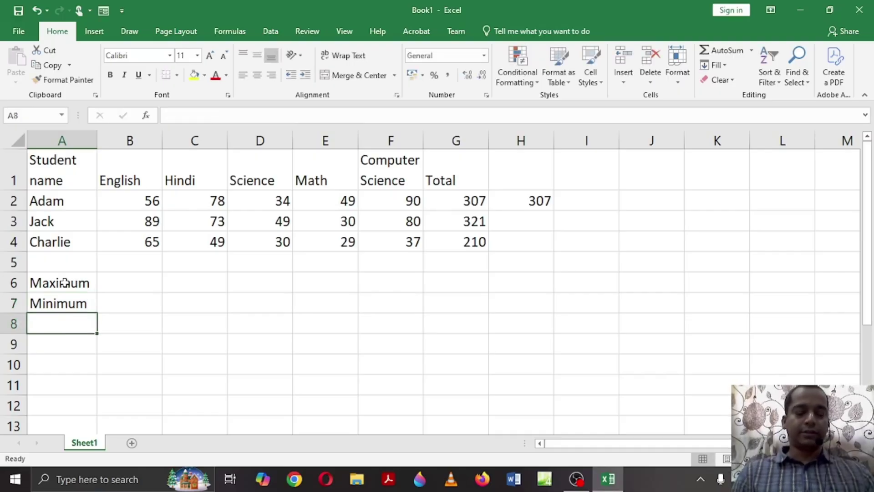
{"action": "type", "text": "Average"}
{"action": "key", "text": "Tab"}
Calculate the highest English mark in B6 with the formula =max(B2:B4)
{"action": "key", "text": "Up"}
{"action": "key", "text": "Up"}
{"action": "key", "text": "Down"}
{"action": "key", "text": "Down"}
{"action": "key", "text": "Down"}
{"action": "key", "text": "Down"}
{"action": "key", "text": "Up"}
{"action": "key", "text": "Up"}
{"action": "key", "text": "Up"}
{"action": "key", "text": "Up"}
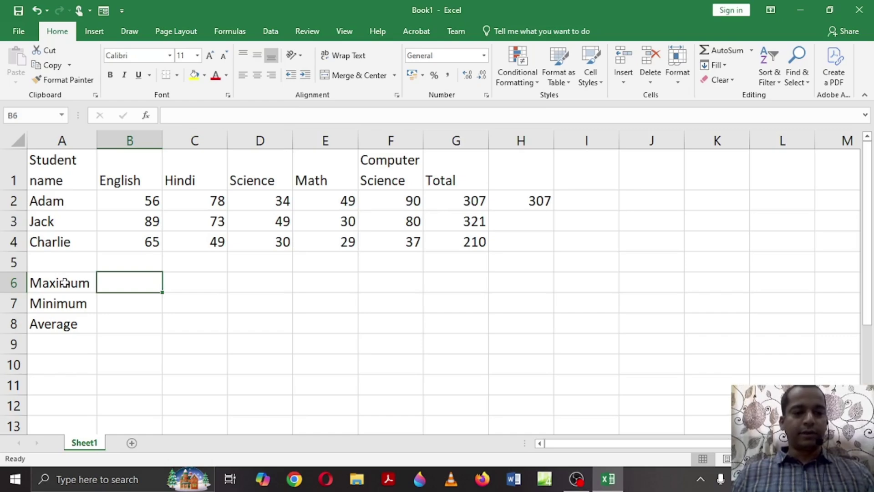
{"action": "type", "text": "="}
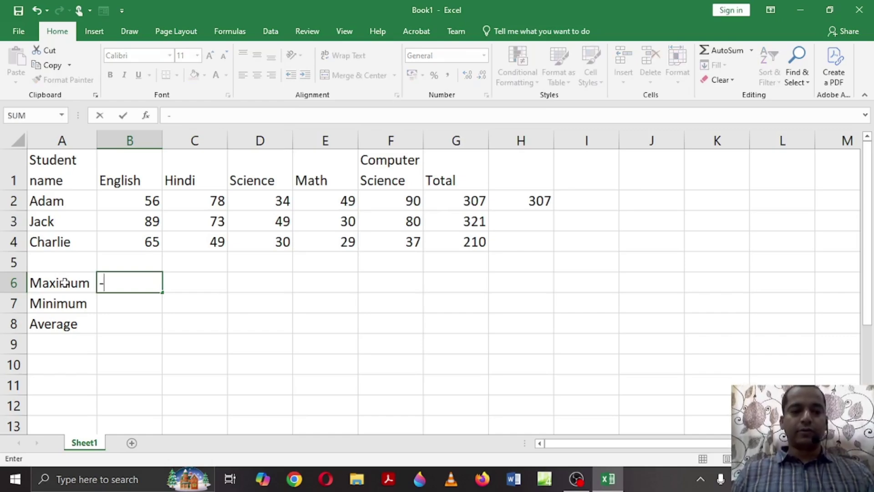
{"action": "key", "text": "Escape"}
{"action": "type", "text": "="}
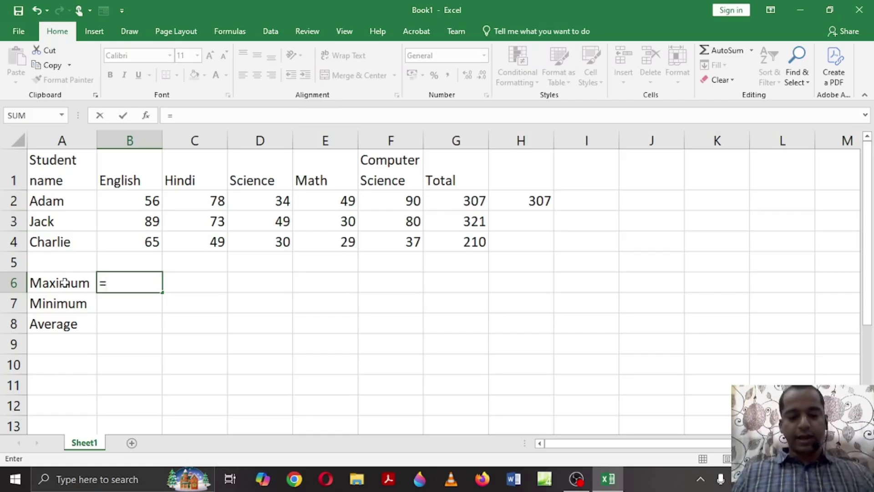
{"action": "type", "text": "max"}
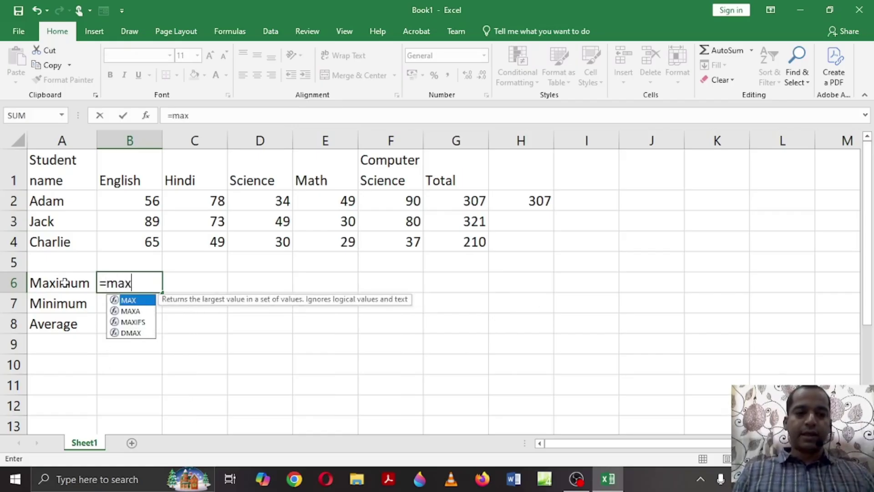
{"action": "type", "text": "("}
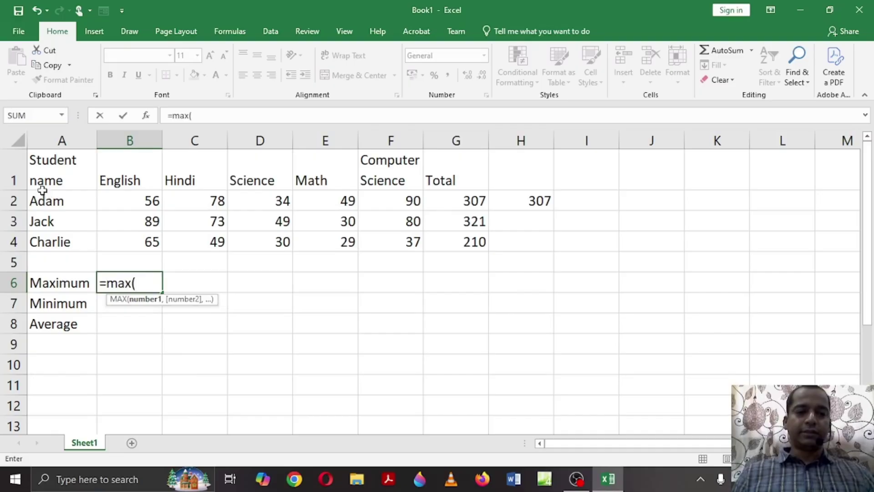
{"action": "left_click", "coordinate": [141, 204]}
{"action": "key", "text": "F8"}
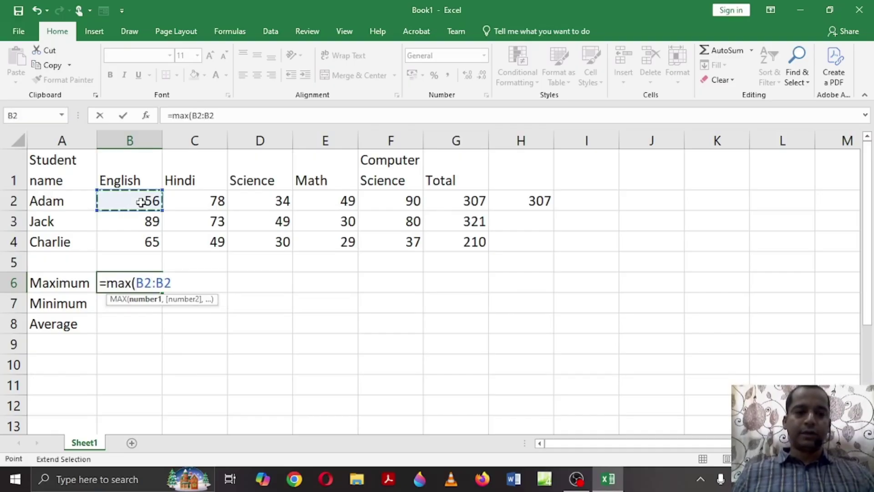
{"action": "left_click", "coordinate": [138, 247]}
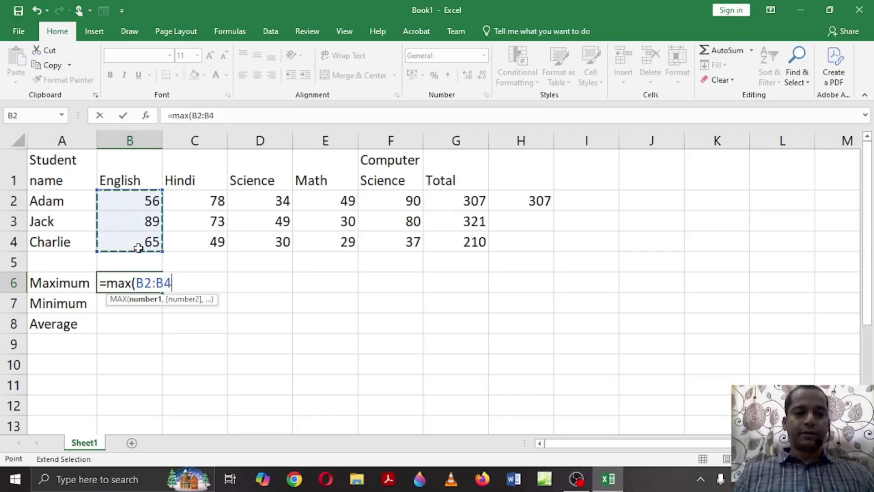
{"action": "type", "text": ")"}
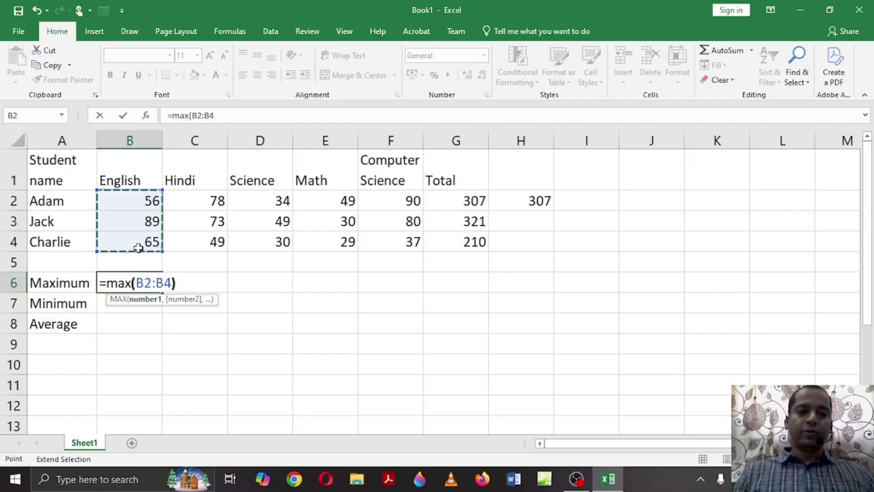
{"action": "key", "text": "Return"}
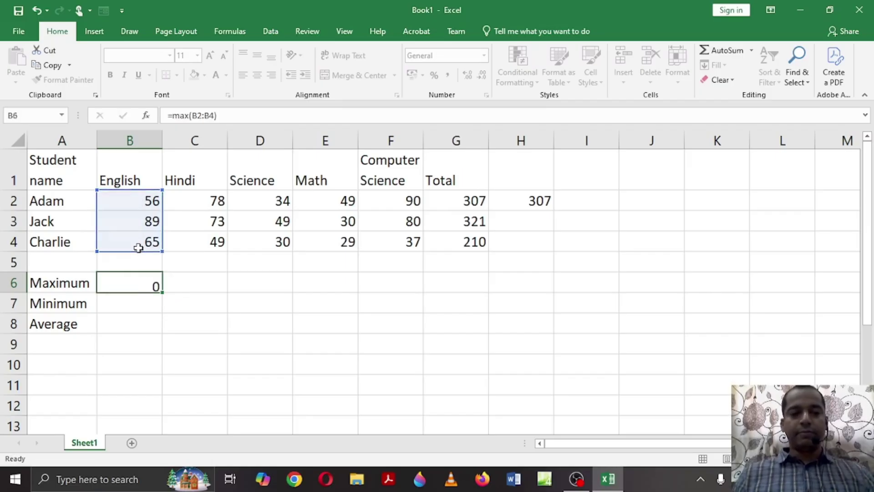
Copy the MAX formula from B6 across to G6, and clear the copy in the Total column
{"action": "left_click", "coordinate": [145, 284]}
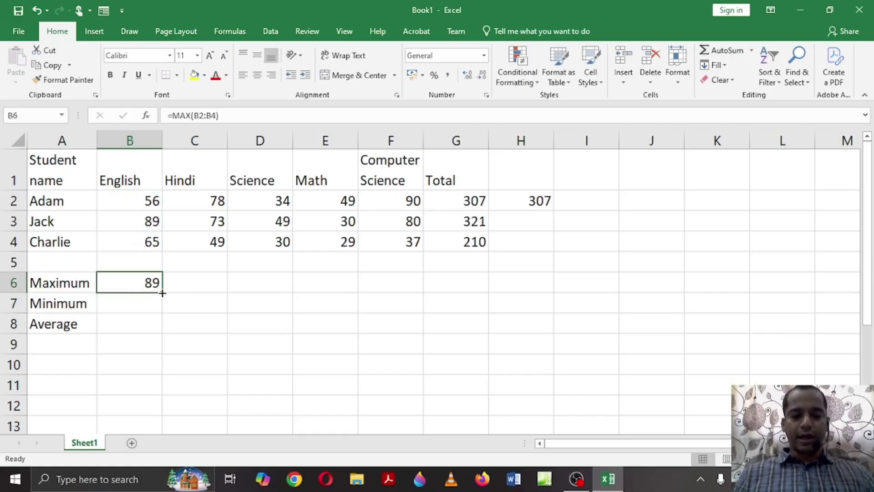
{"action": "left_click_drag", "start_coordinate": [162, 293], "coordinate": [477, 287]}
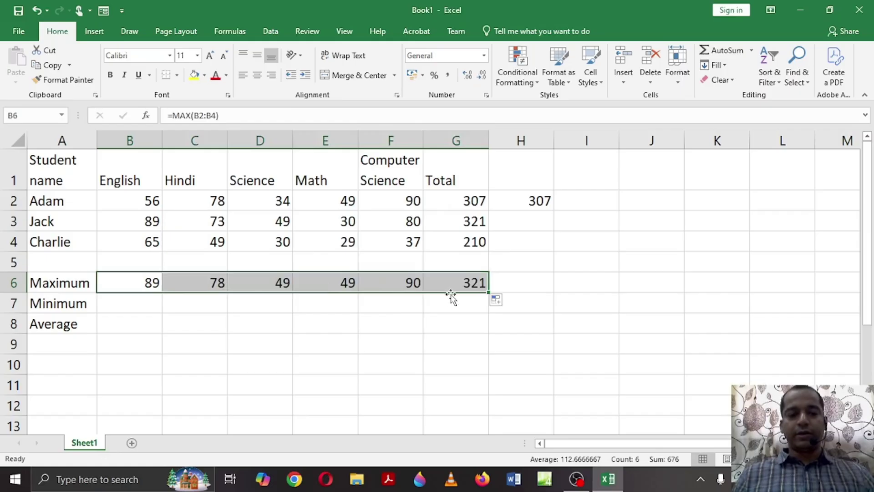
{"action": "left_click", "coordinate": [471, 286]}
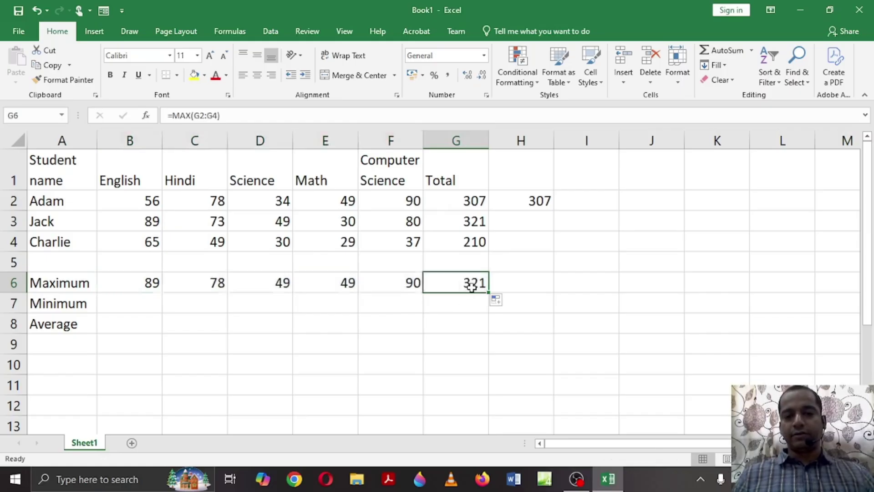
{"action": "key", "text": "Down"}
{"action": "key", "text": "Up"}
{"action": "key", "text": "Down"}
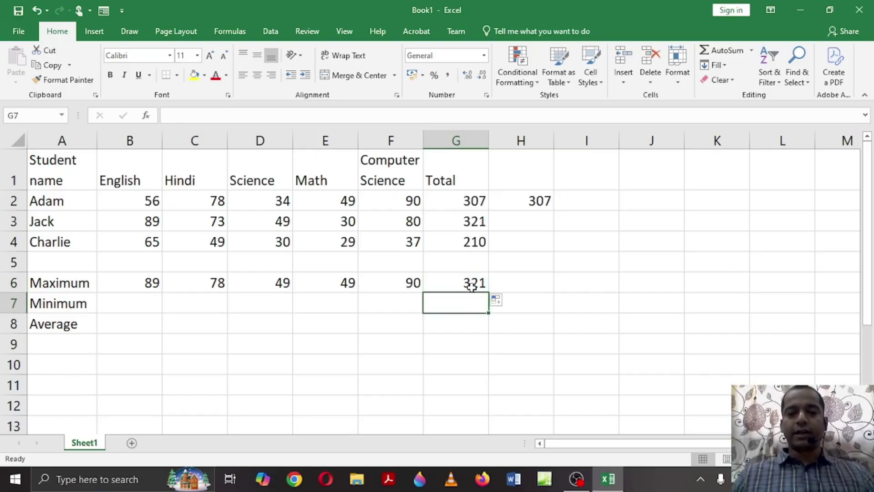
{"action": "key", "text": "Up"}
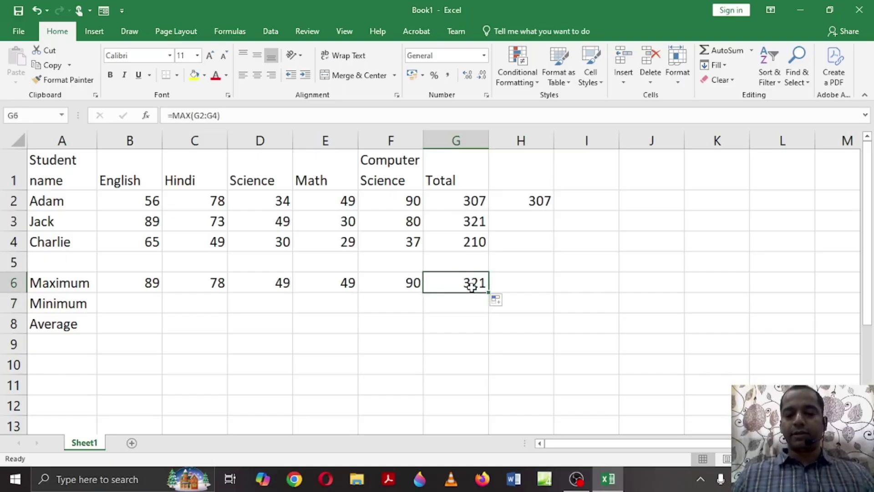
{"action": "key", "text": "Delete"}
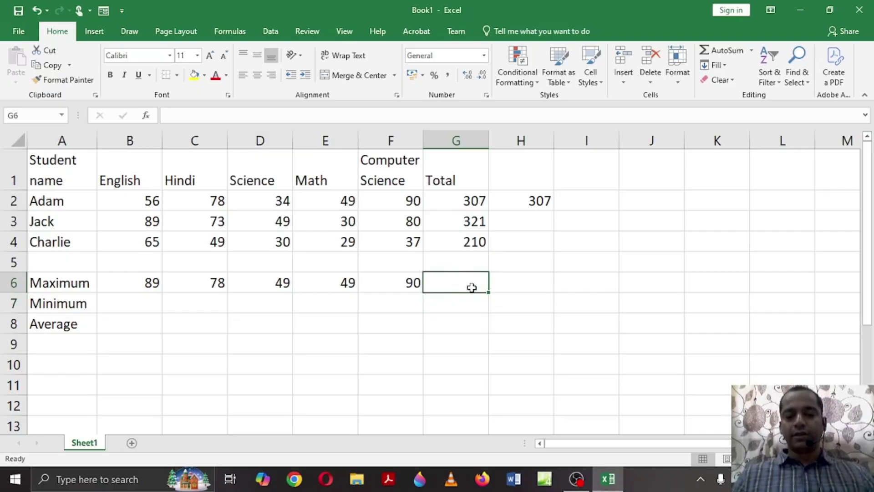
Calculate the lowest English mark in B7 with =min(B2:B4) and copy the formula across to F7
{"action": "key", "text": "Down"}
{"action": "key", "text": "Left"}
{"action": "key", "text": "Left"}
{"action": "key", "text": "Left"}
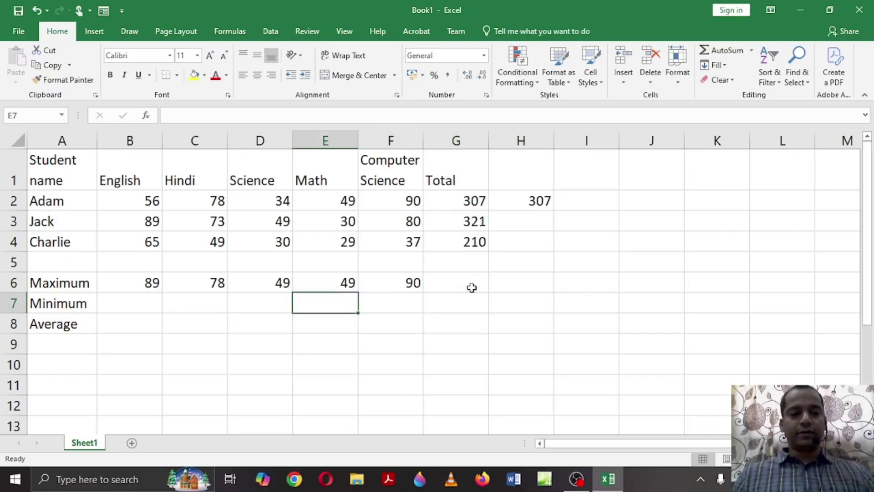
{"action": "key", "text": "Left"}
{"action": "key", "text": "Left"}
{"action": "key", "text": "Left"}
{"action": "key", "text": "Right"}
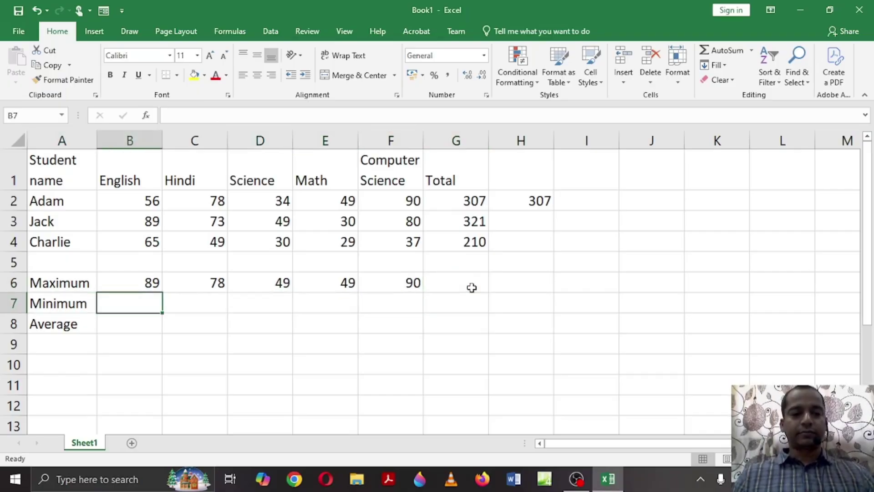
{"action": "type", "text": "="}
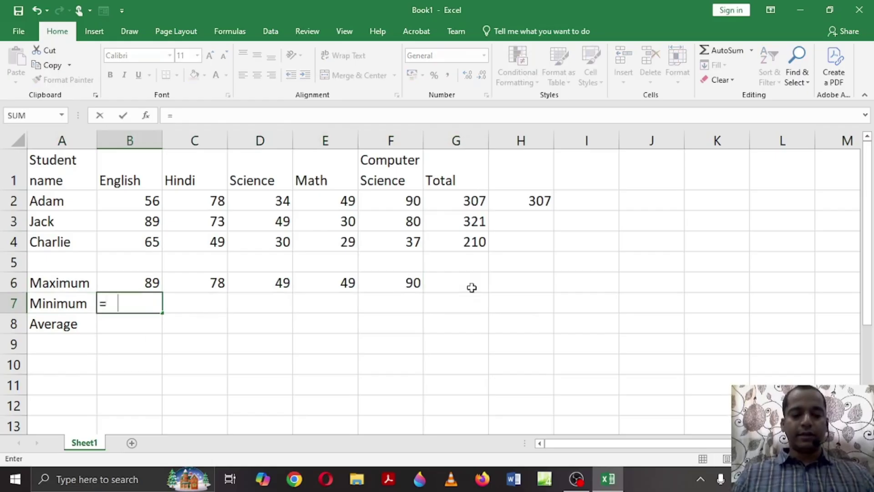
{"action": "type", "text": "min"}
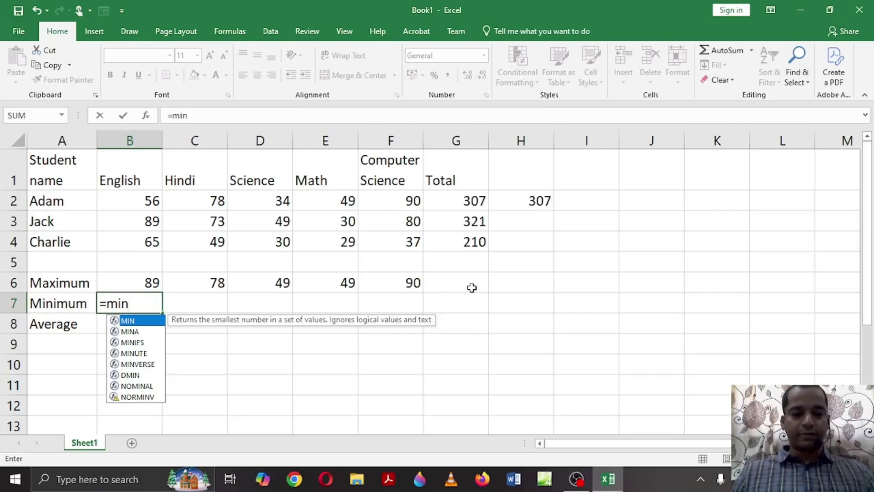
{"action": "type", "text": "("}
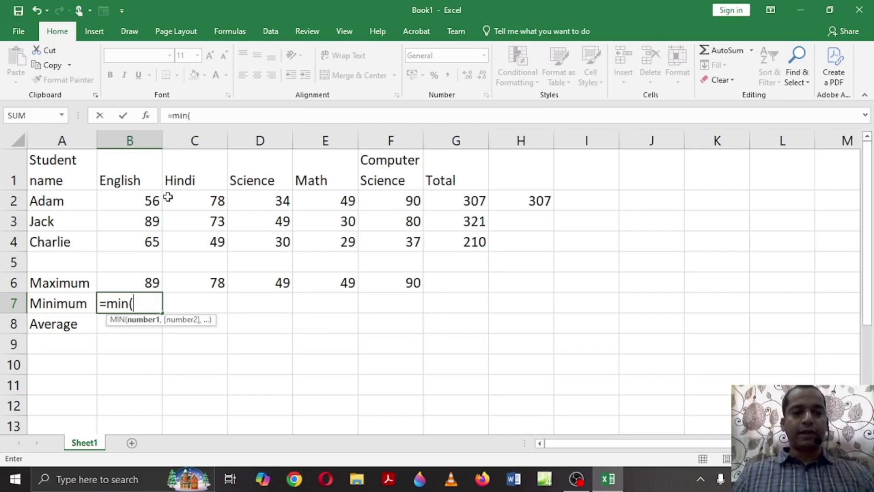
{"action": "left_click", "coordinate": [151, 199]}
{"action": "key", "text": "F8"}
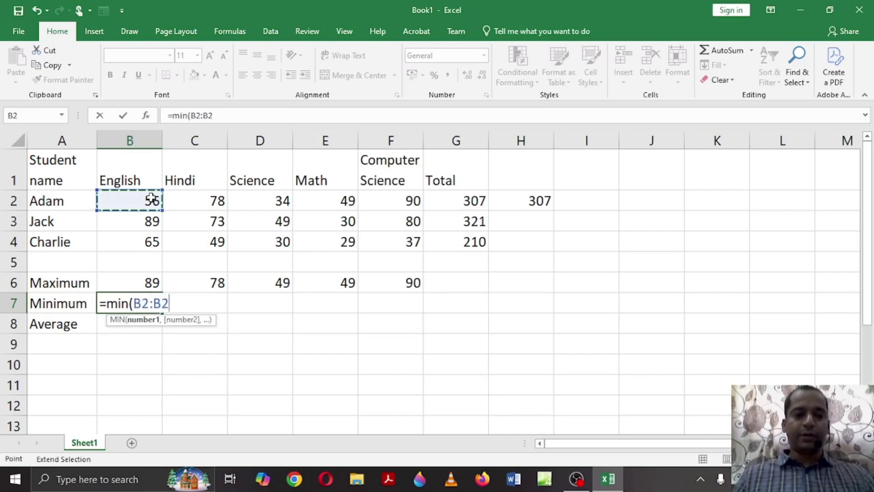
{"action": "left_click", "coordinate": [143, 240]}
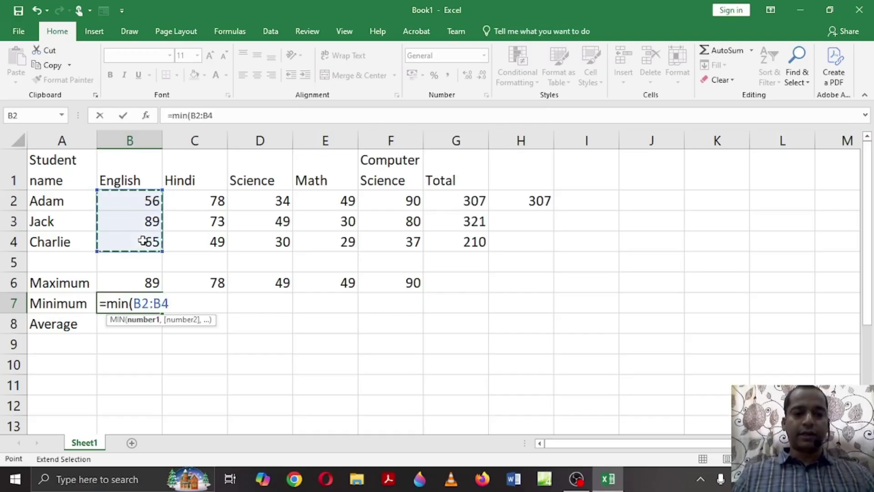
{"action": "type", "text": ")"}
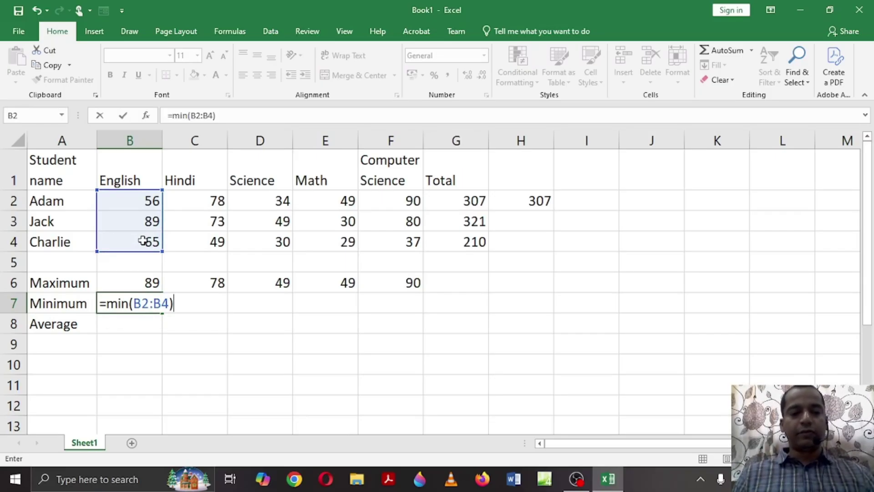
{"action": "key", "text": "Return"}
{"action": "key", "text": "Up"}
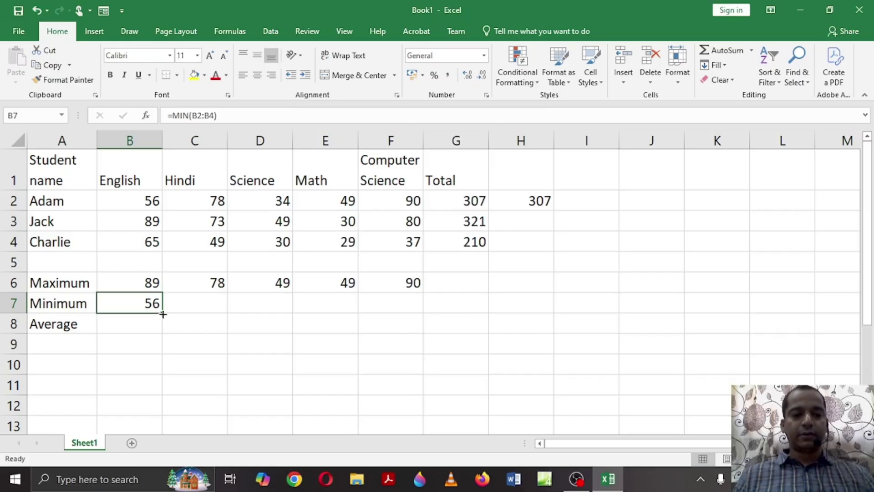
{"action": "left_click_drag", "start_coordinate": [162, 314], "coordinate": [421, 297]}
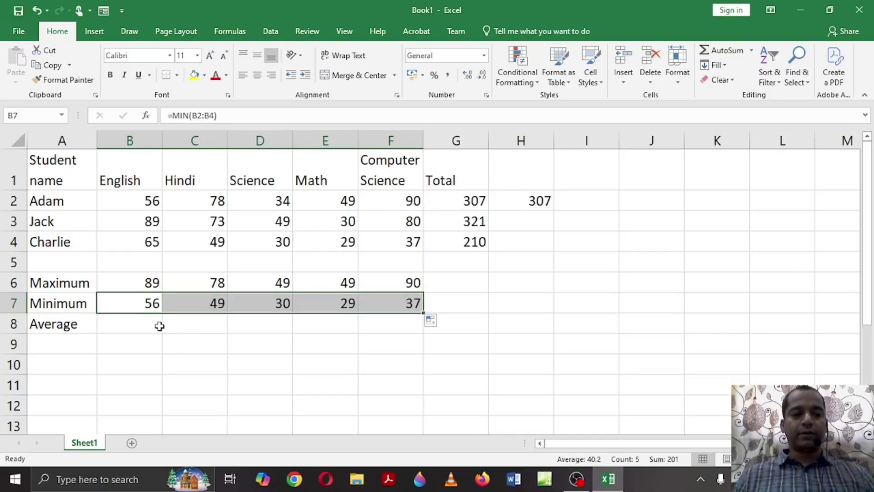
Calculate the average English mark in B8 with =AVERAGE(B2:B4) and copy the formula across to F8
{"action": "left_click", "coordinate": [145, 321]}
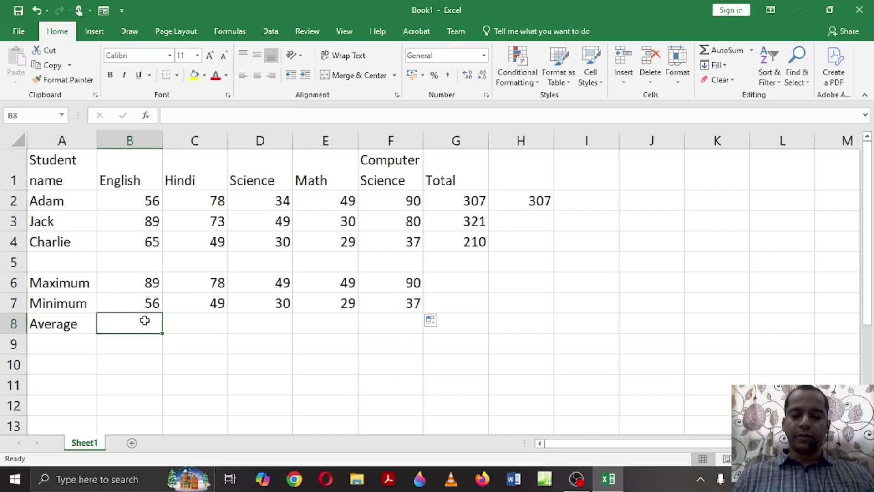
{"action": "type", "text": "=avg("}
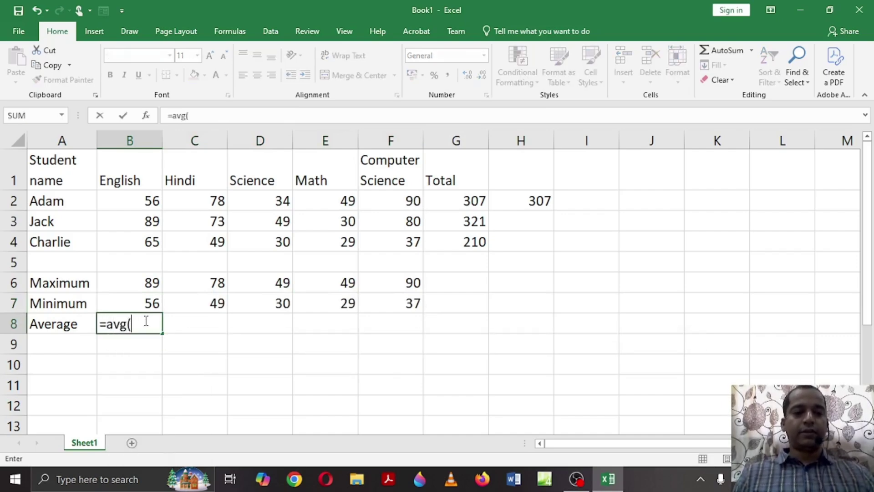
{"action": "type", "text": "b"}
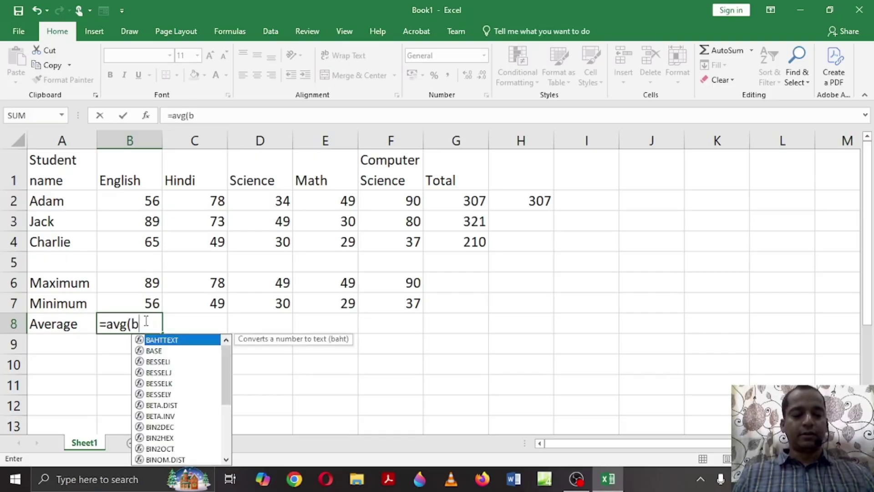
{"action": "type", "text": "2:"}
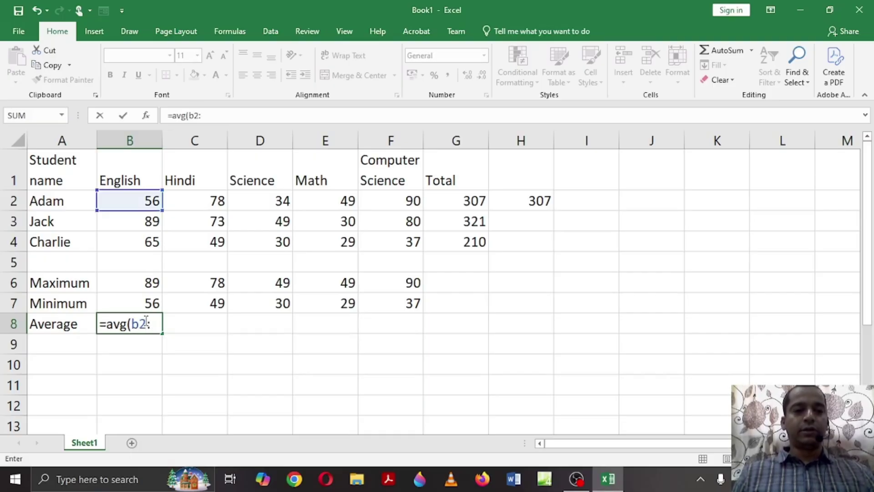
{"action": "type", "text": "b"}
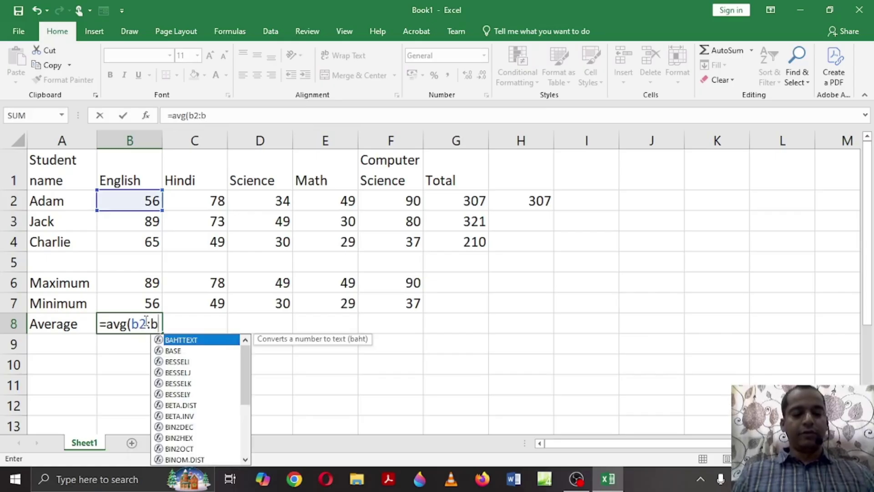
{"action": "type", "text": "4)"}
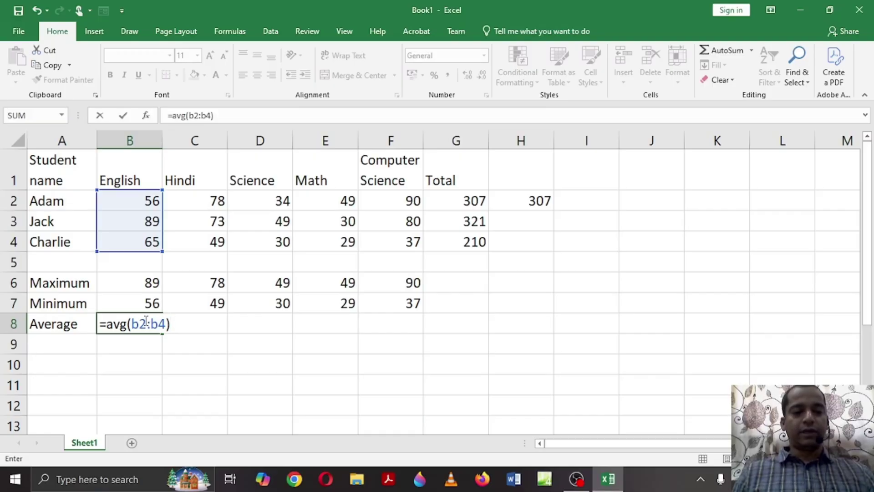
{"action": "key", "text": "Return"}
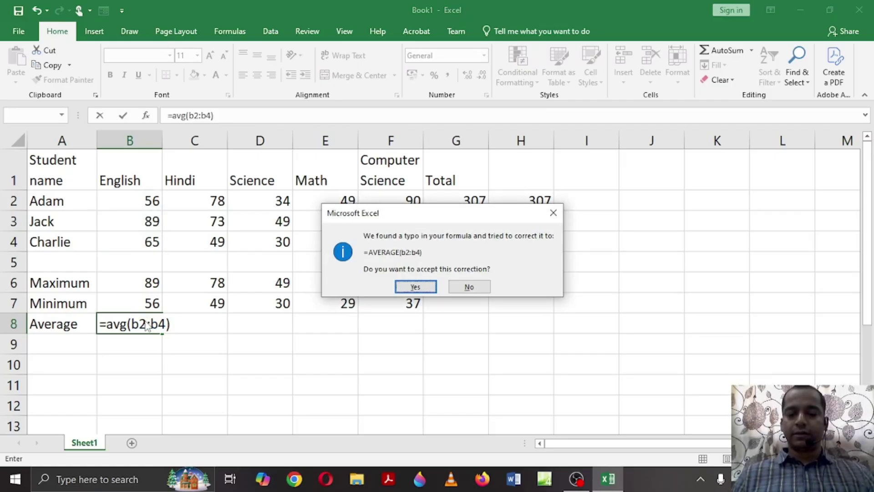
{"action": "key", "text": "Return"}
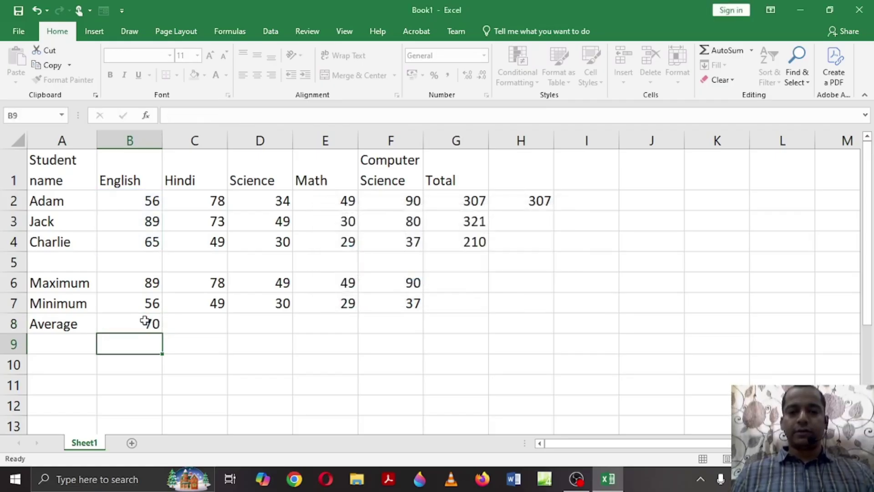
{"action": "left_click", "coordinate": [145, 321]}
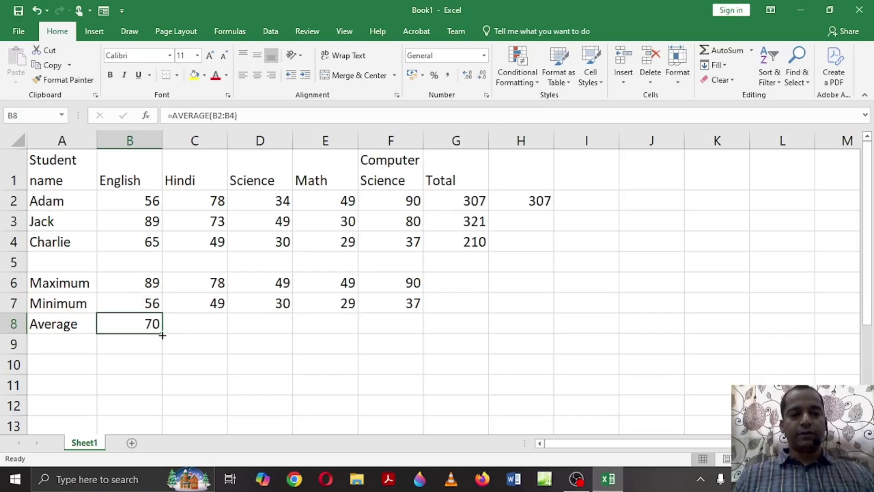
{"action": "left_click_drag", "start_coordinate": [162, 335], "coordinate": [398, 335]}
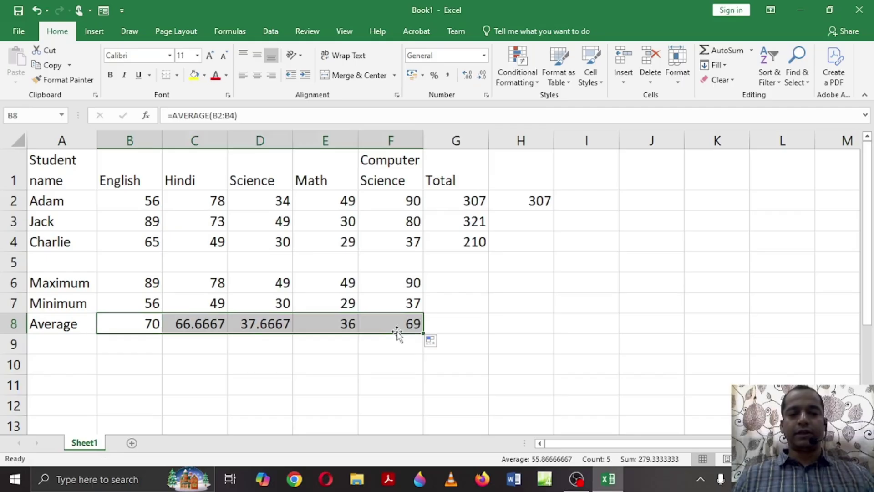
Clear the extra total in cell H2 and return to the table's first header cell, A1
{"action": "left_click", "coordinate": [542, 200]}
{"action": "key", "text": "Delete"}
{"action": "key", "text": "Left"}
{"action": "key", "text": "Left"}
{"action": "key", "text": "Left"}
{"action": "key", "text": "Left"}
{"action": "key", "text": "Left"}
{"action": "key", "text": "Left"}
{"action": "key", "text": "Left"}
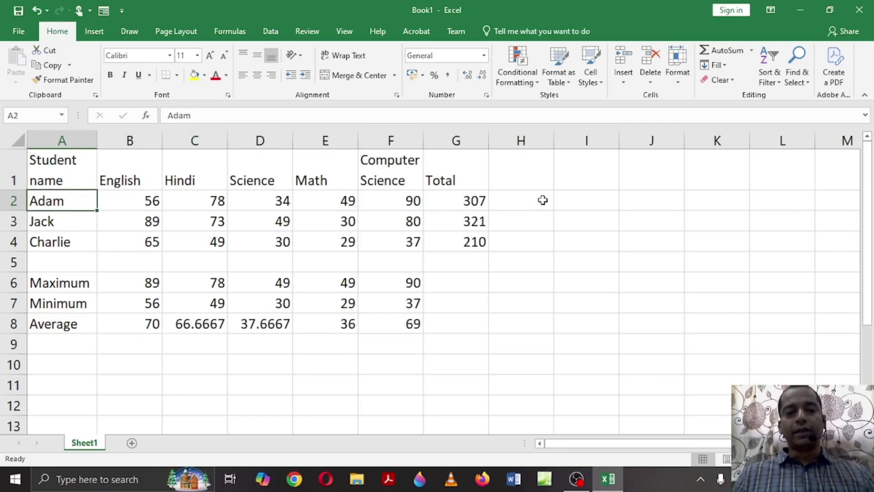
{"action": "key", "text": "Up"}
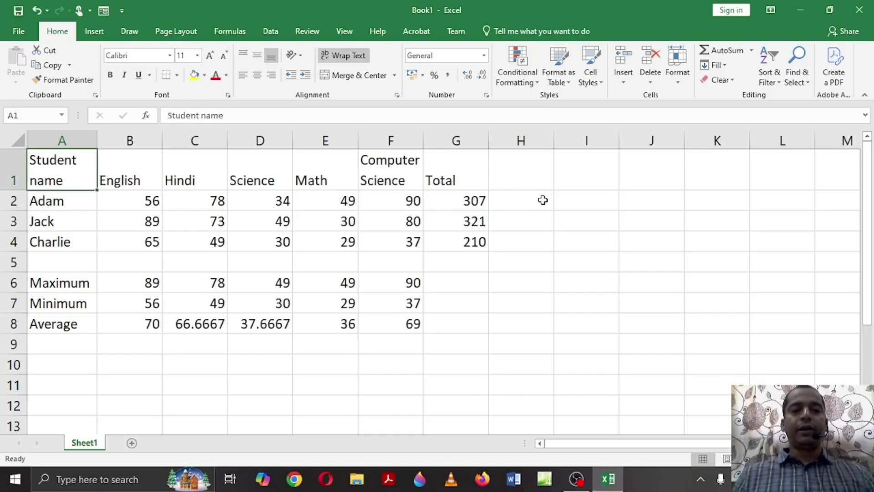
{"action": "key", "text": "Right"}
{"action": "key", "text": "Right"}
{"action": "key", "text": "Right"}
{"action": "key", "text": "Right"}
{"action": "key", "text": "Left"}
{"action": "key", "text": "Left"}
{"action": "key", "text": "Left"}
{"action": "key", "text": "Left"}
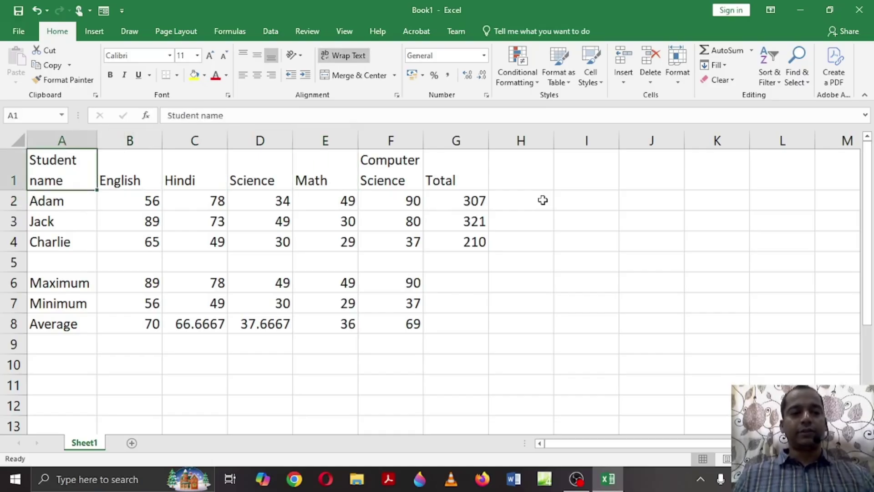
{"action": "key", "text": "Right"}
{"action": "key", "text": "Right"}
{"action": "key", "text": "Right"}
{"action": "key", "text": "Right"}
{"action": "key", "text": "Left"}
{"action": "key", "text": "Left"}
{"action": "key", "text": "Left"}
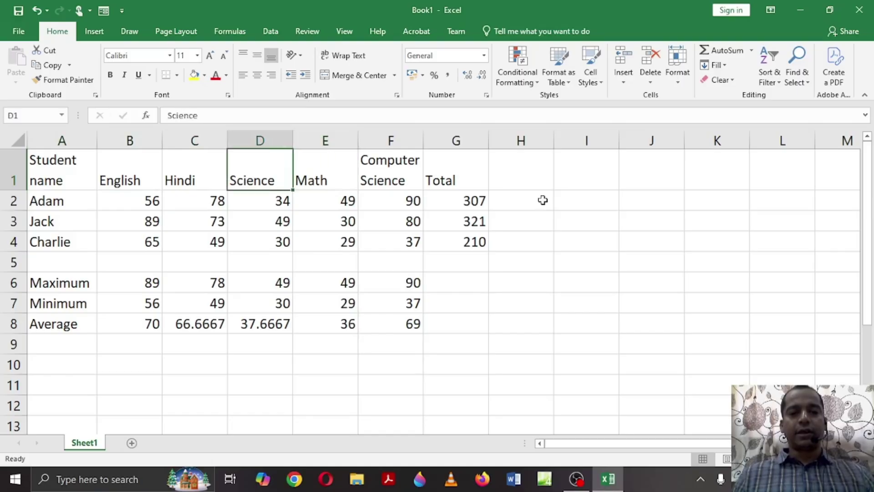
{"action": "key", "text": "Left"}
Select the student names and subject marks with their headers in A1:F4, without the Total column
{"action": "key", "text": "shift+Right"}
{"action": "key", "text": "shift+Right"}
{"action": "key", "text": "shift+Right"}
{"action": "key", "text": "shift+Right"}
{"action": "key", "text": "shift+Right"}
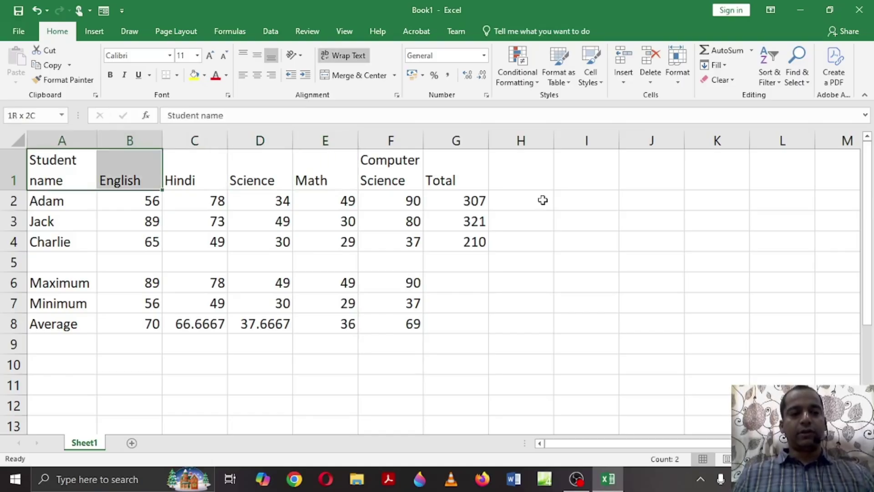
{"action": "key", "text": "shift+Down"}
{"action": "key", "text": "shift+Down"}
{"action": "key", "text": "shift+Down"}
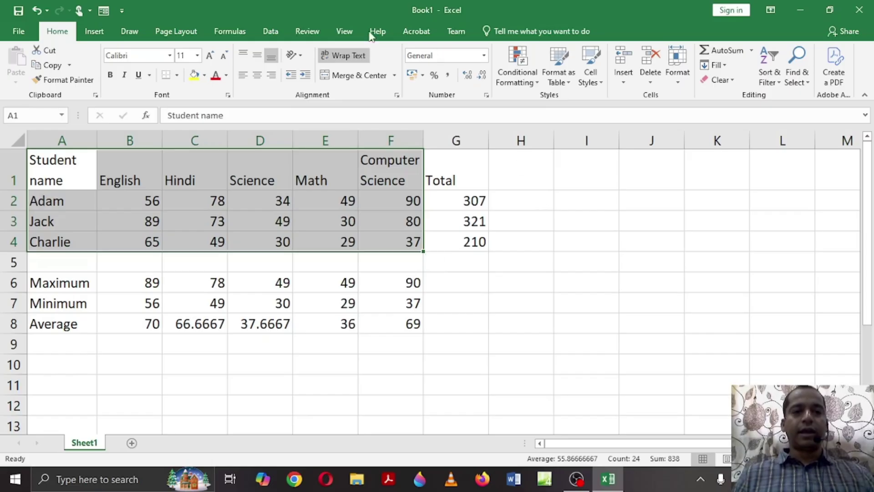
Look through the available scatter, column and pie chart types for the selected marks
{"action": "left_click", "coordinate": [89, 33]}
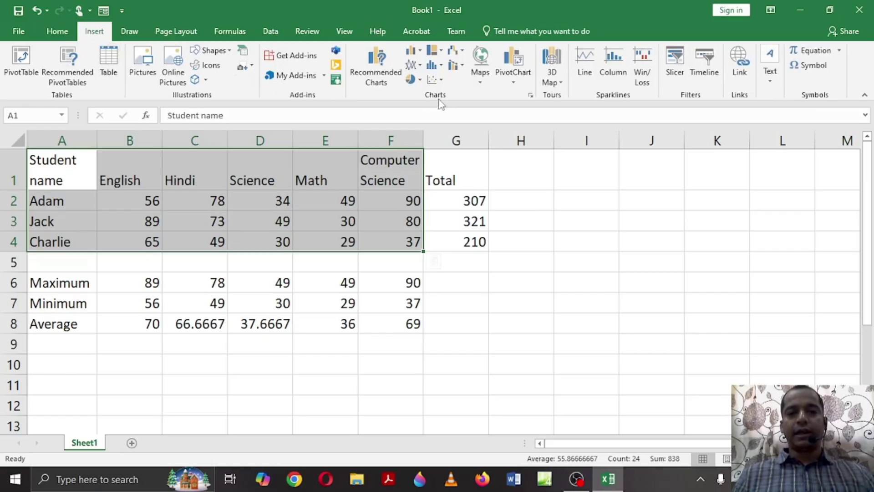
{"action": "left_click", "coordinate": [443, 82]}
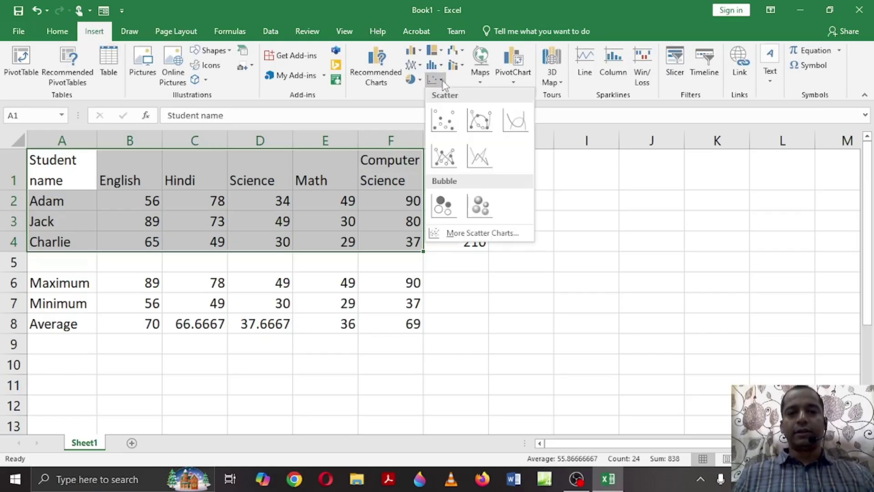
{"action": "left_click", "coordinate": [421, 53]}
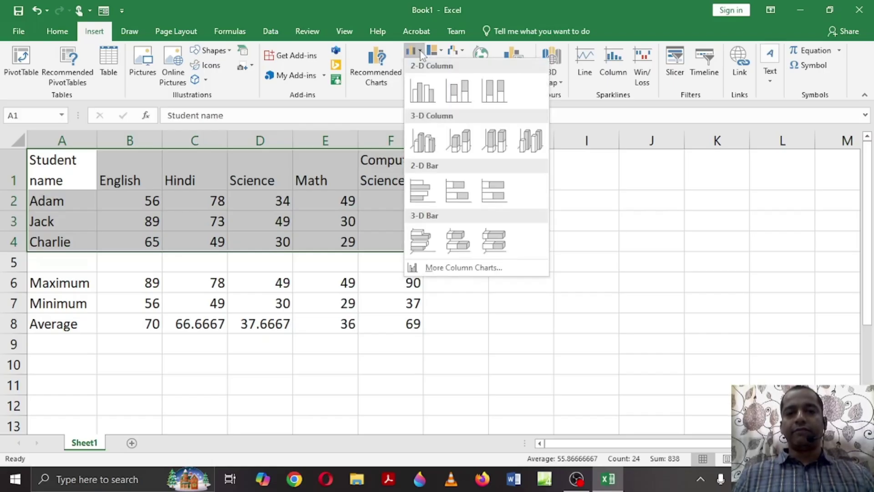
{"action": "left_click", "coordinate": [385, 105]}
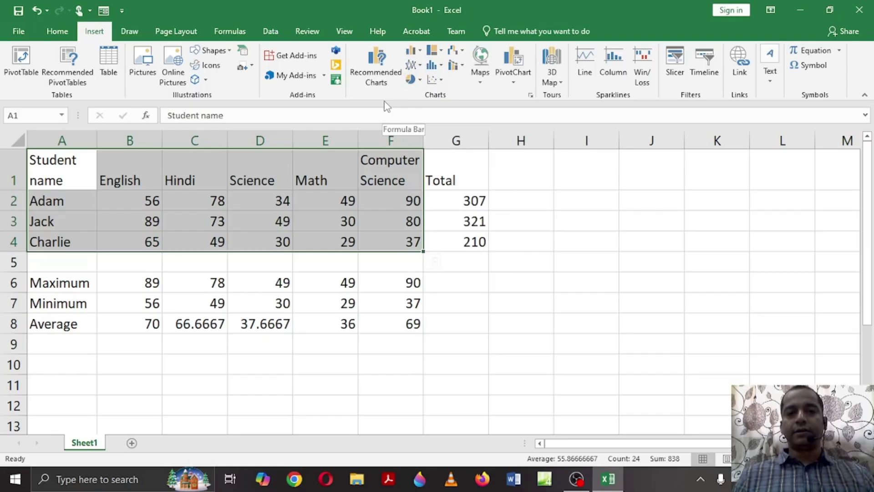
{"action": "left_click", "coordinate": [420, 82]}
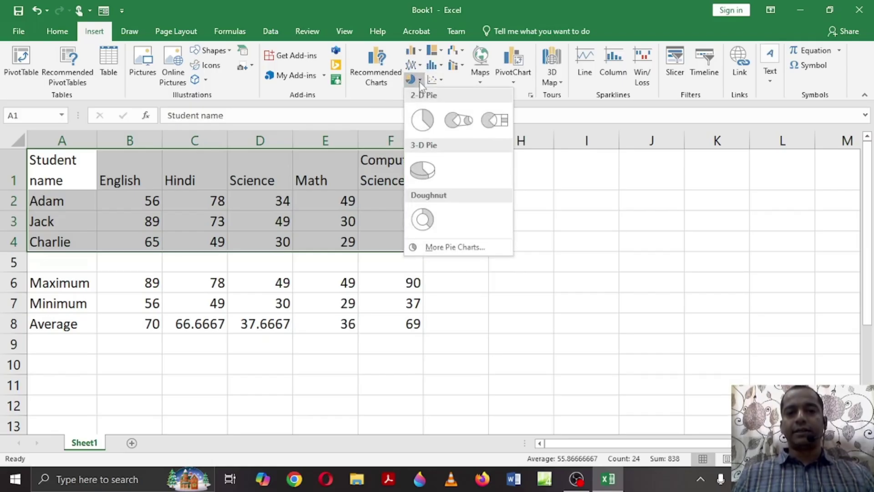
{"action": "left_click", "coordinate": [376, 94]}
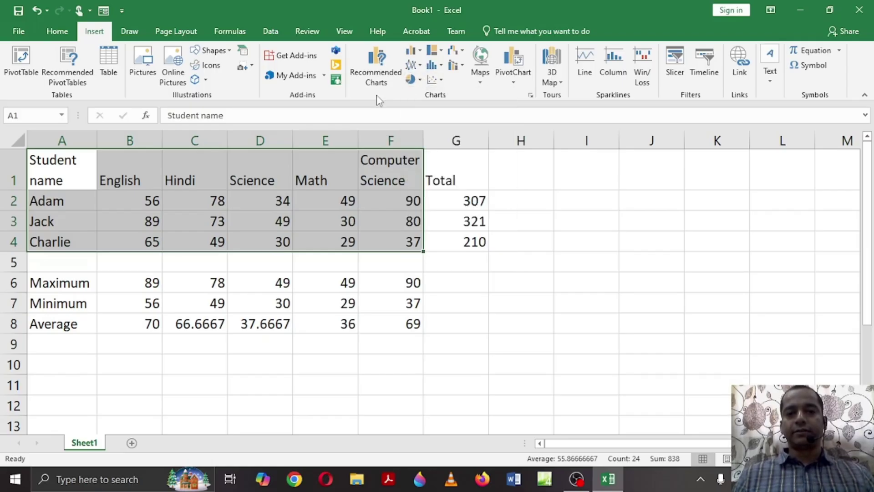
Insert a Clustered Column chart of the selected marks with the subjects along the horizontal axis
{"action": "left_click", "coordinate": [421, 66]}
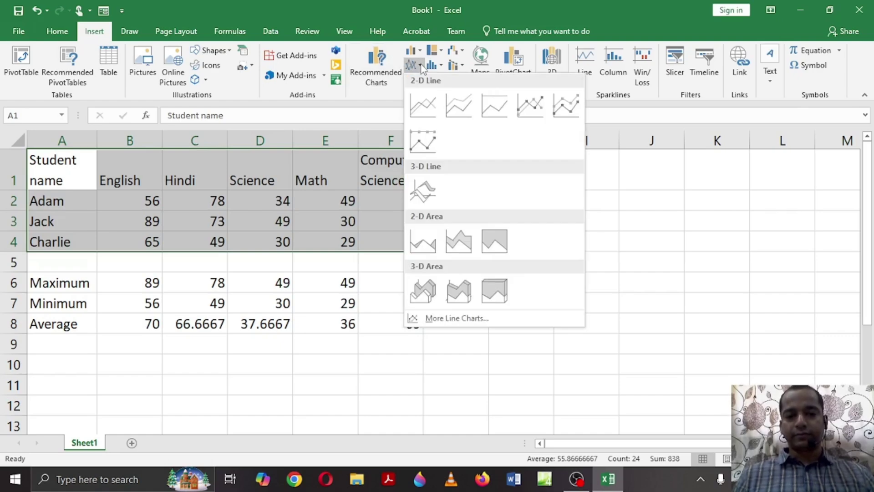
{"action": "left_click", "coordinate": [443, 321]}
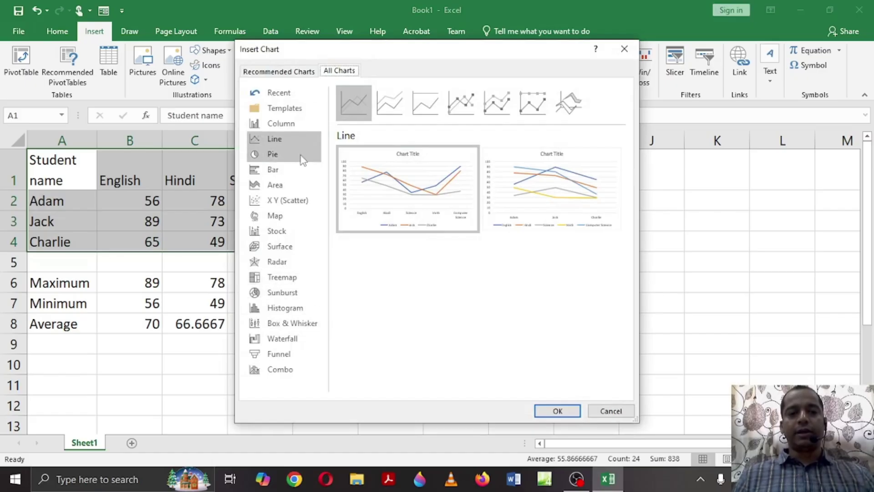
{"action": "left_click", "coordinate": [287, 125]}
{"action": "mouse_move", "coordinate": [428, 194]}
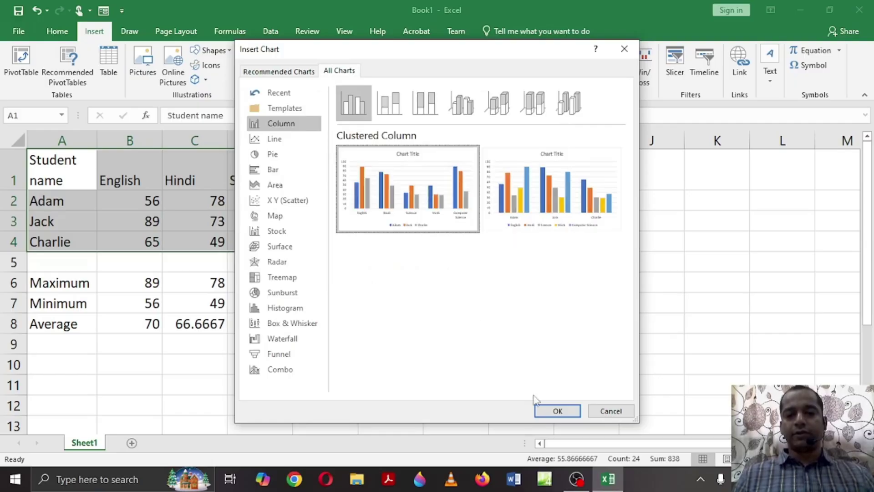
{"action": "left_click", "coordinate": [558, 412]}
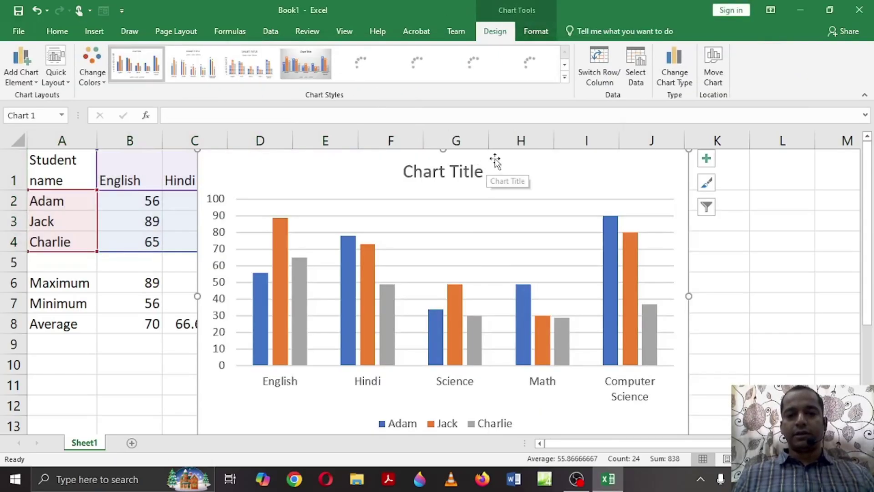
Shrink the column chart and move it below the marks table, spanning about columns F to J from row 9
{"action": "left_click_drag", "start_coordinate": [597, 167], "coordinate": [552, 172]}
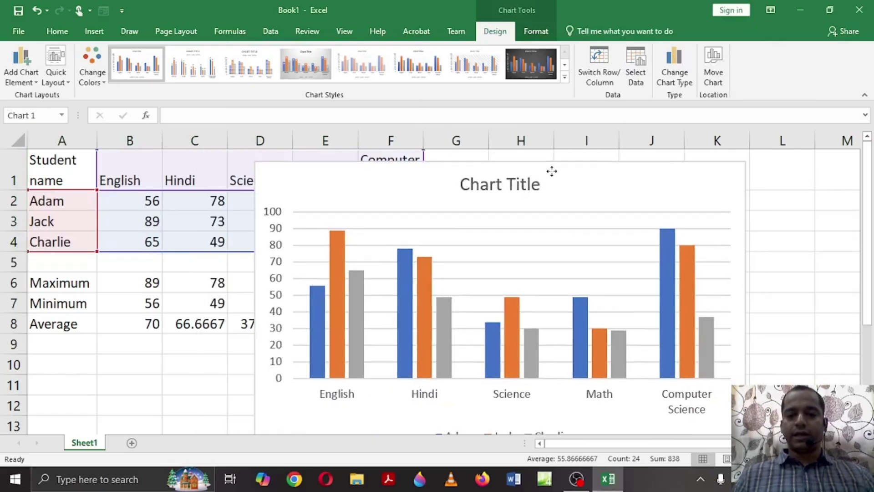
{"action": "scroll", "coordinate": [552, 172], "scroll_direction": "down", "scroll_amount": 2}
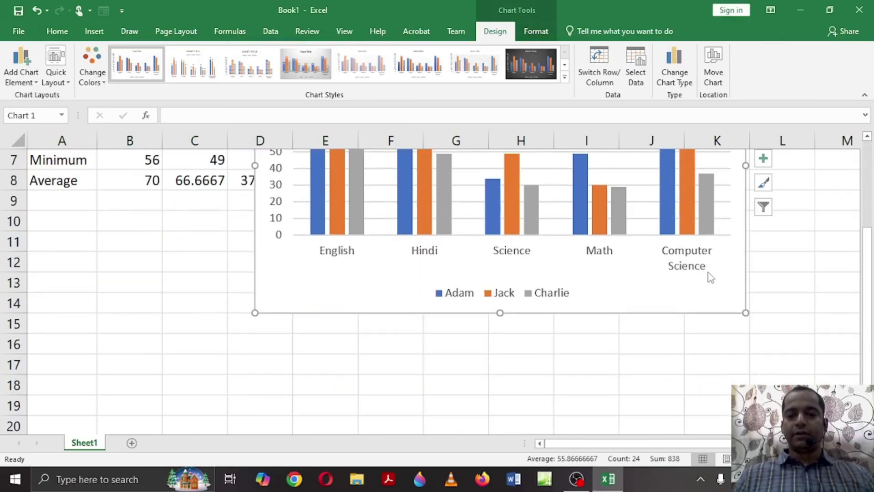
{"action": "left_click_drag", "start_coordinate": [750, 317], "coordinate": [591, 251]}
{"action": "left_click_drag", "start_coordinate": [484, 205], "coordinate": [581, 377]}
{"action": "left_click", "coordinate": [803, 322]}
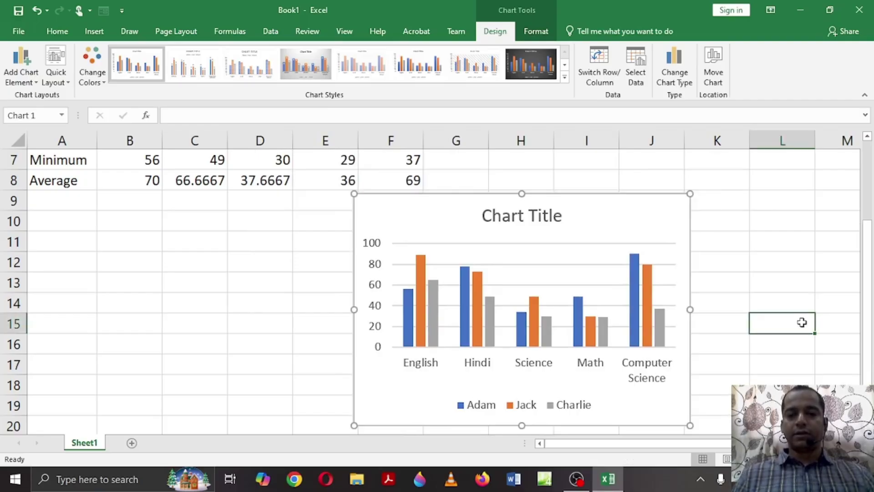
{"action": "scroll", "coordinate": [802, 322], "scroll_direction": "up", "scroll_amount": 2}
{"action": "scroll", "coordinate": [802, 323], "scroll_direction": "down", "scroll_amount": 2}
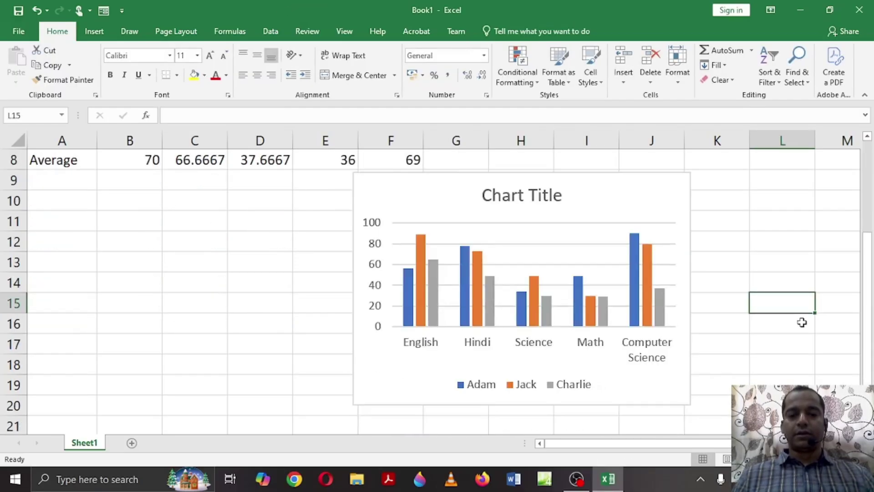
{"action": "scroll", "coordinate": [755, 269], "scroll_direction": "up", "scroll_amount": 3}
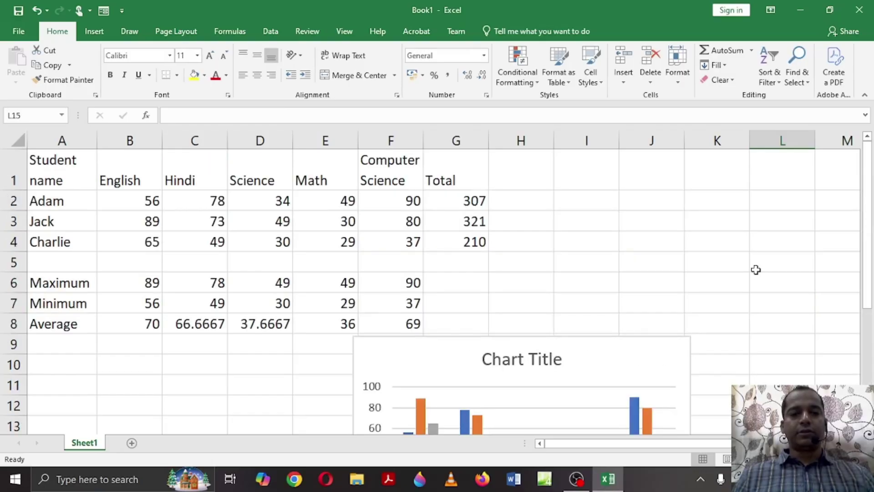
Insert a 2-D Line chart of the student names and subject marks in A1:F4, leaving out the Total column
{"action": "left_click", "coordinate": [55, 163]}
{"action": "key", "text": "shift+Right"}
{"action": "key", "text": "shift+Right"}
{"action": "key", "text": "shift+Right"}
{"action": "key", "text": "shift+Right"}
{"action": "key", "text": "shift+Right"}
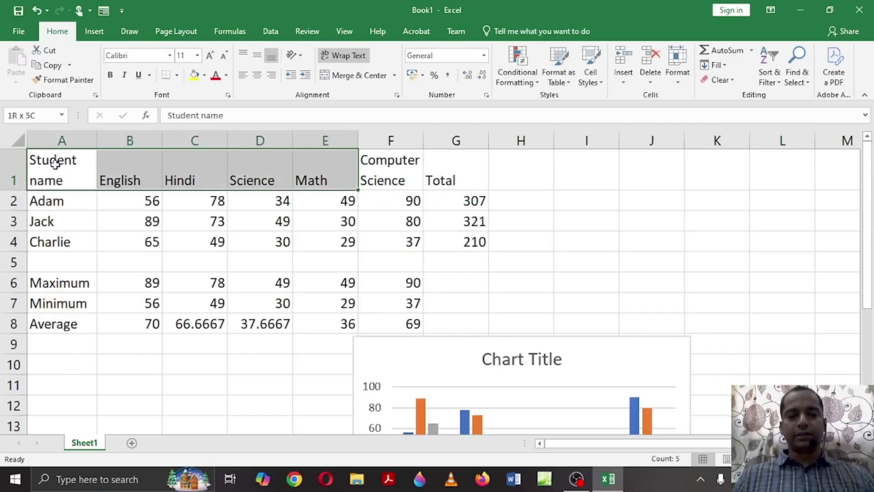
{"action": "key", "text": "shift+Down"}
{"action": "key", "text": "shift+Down"}
{"action": "key", "text": "shift+Down"}
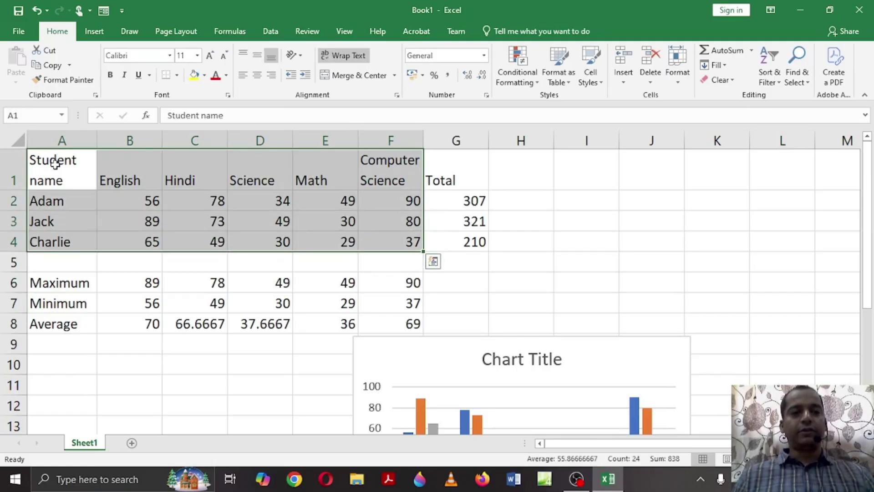
{"action": "left_click", "coordinate": [94, 32]}
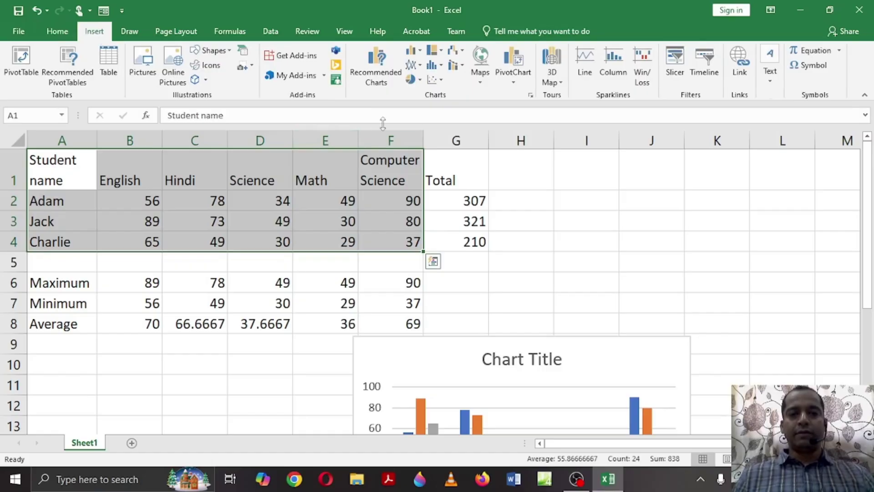
{"action": "left_click", "coordinate": [415, 65]}
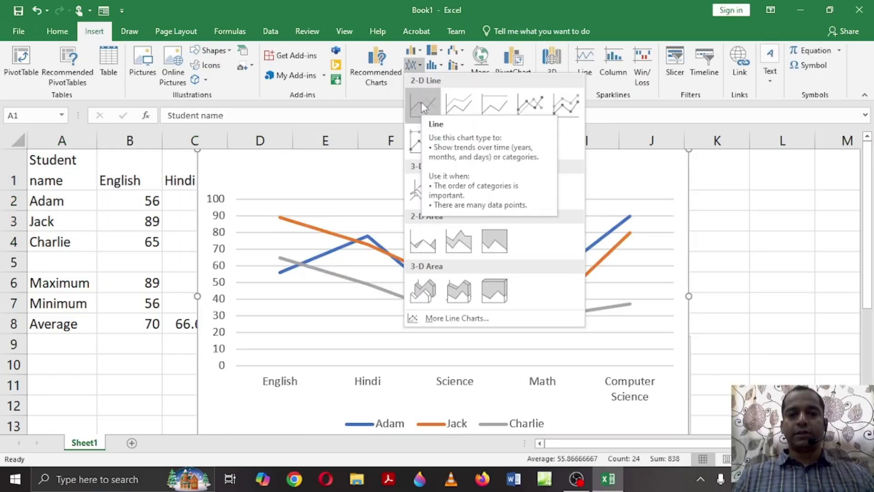
{"action": "left_click", "coordinate": [422, 103]}
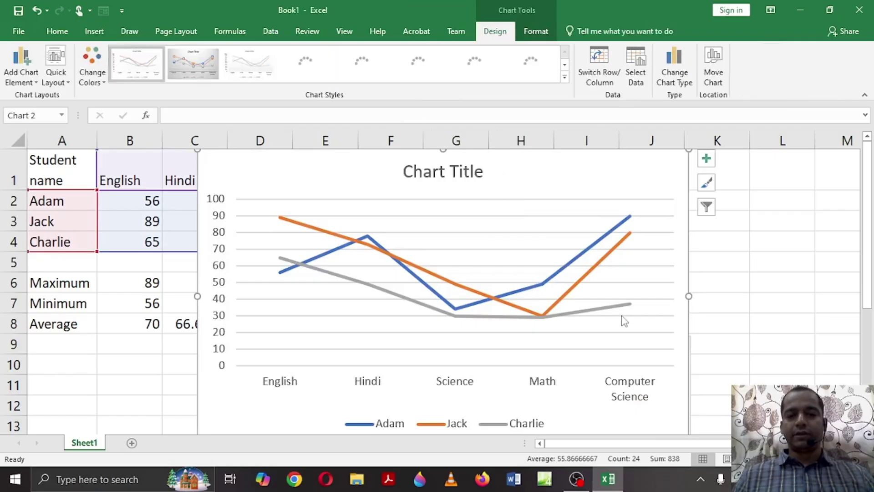
Shrink the line chart and move it beside the column chart, spanning about columns A to E from row 9 to row 19
{"action": "scroll", "coordinate": [755, 367], "scroll_direction": "down", "scroll_amount": 3}
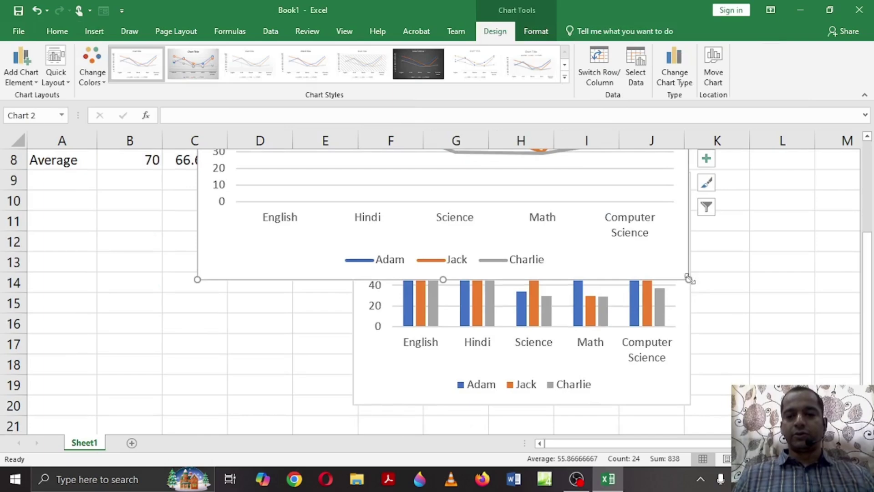
{"action": "left_click_drag", "start_coordinate": [688, 279], "coordinate": [532, 200]}
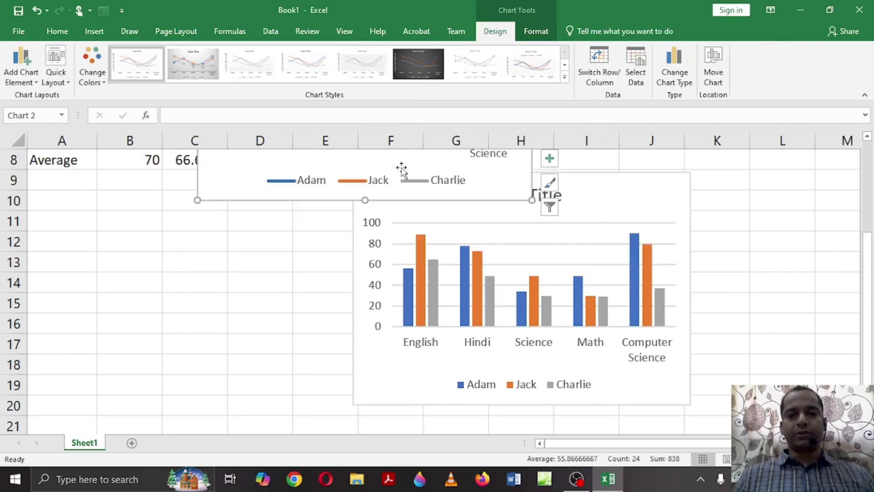
{"action": "left_click_drag", "start_coordinate": [399, 168], "coordinate": [198, 353]}
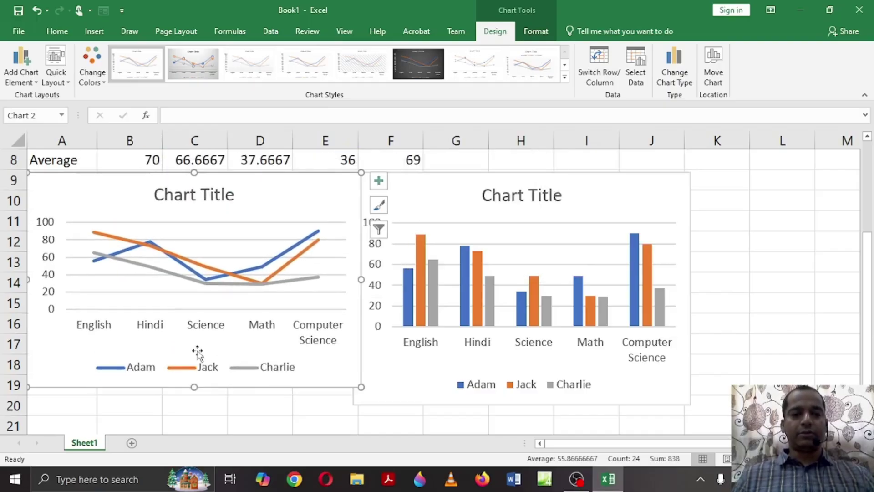
{"action": "left_click_drag", "start_coordinate": [361, 387], "coordinate": [350, 387]}
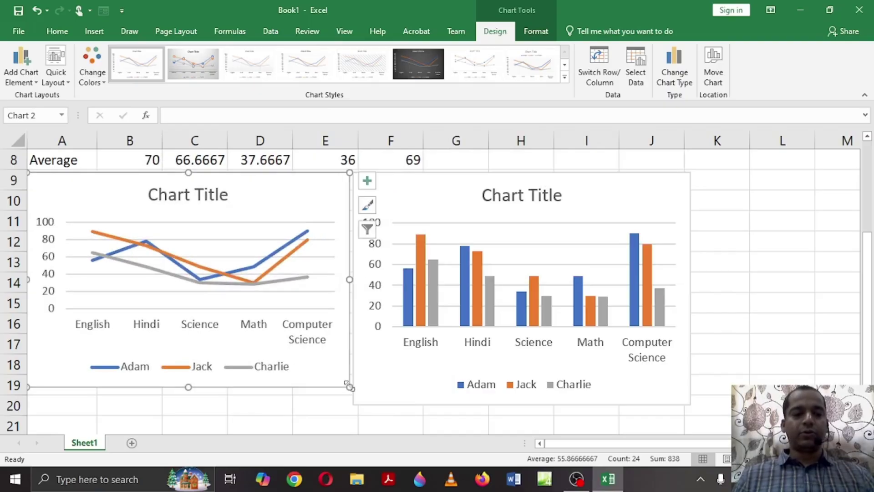
{"action": "scroll", "coordinate": [349, 387], "scroll_direction": "up", "scroll_amount": 3}
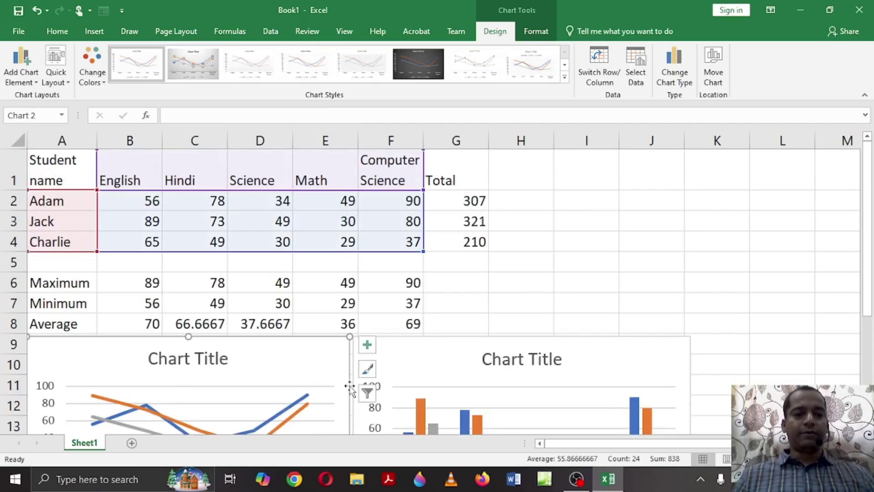